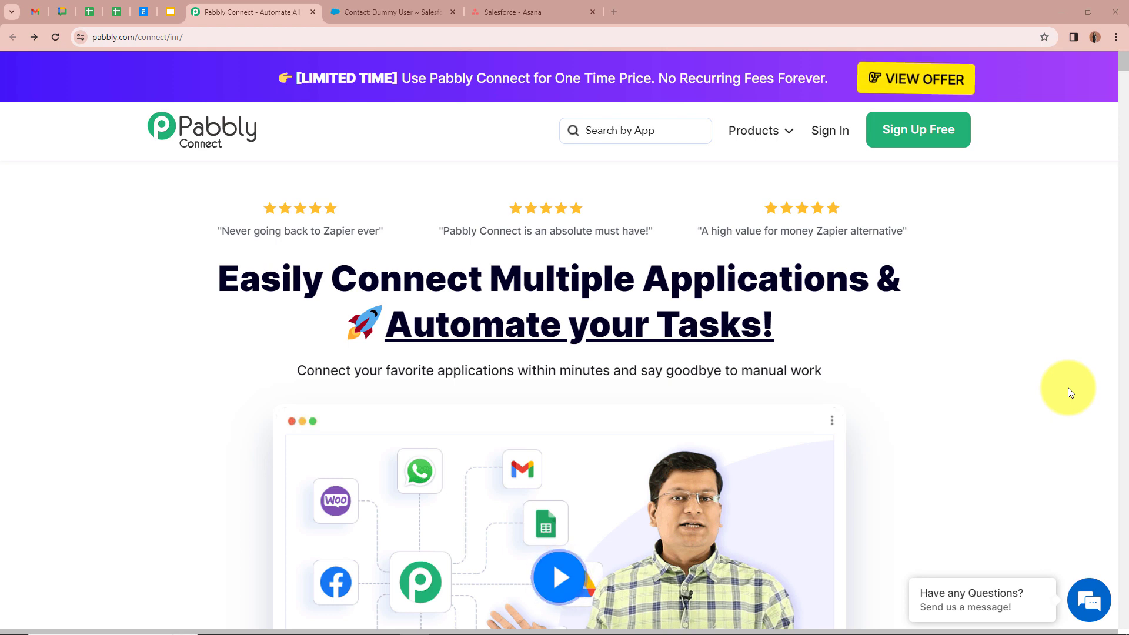
Look over the contact record in Salesforce and the Salesforce project in Asana, and return to the Pabbly Connect page.
{"action": "left_click", "coordinate": [340, 16]}
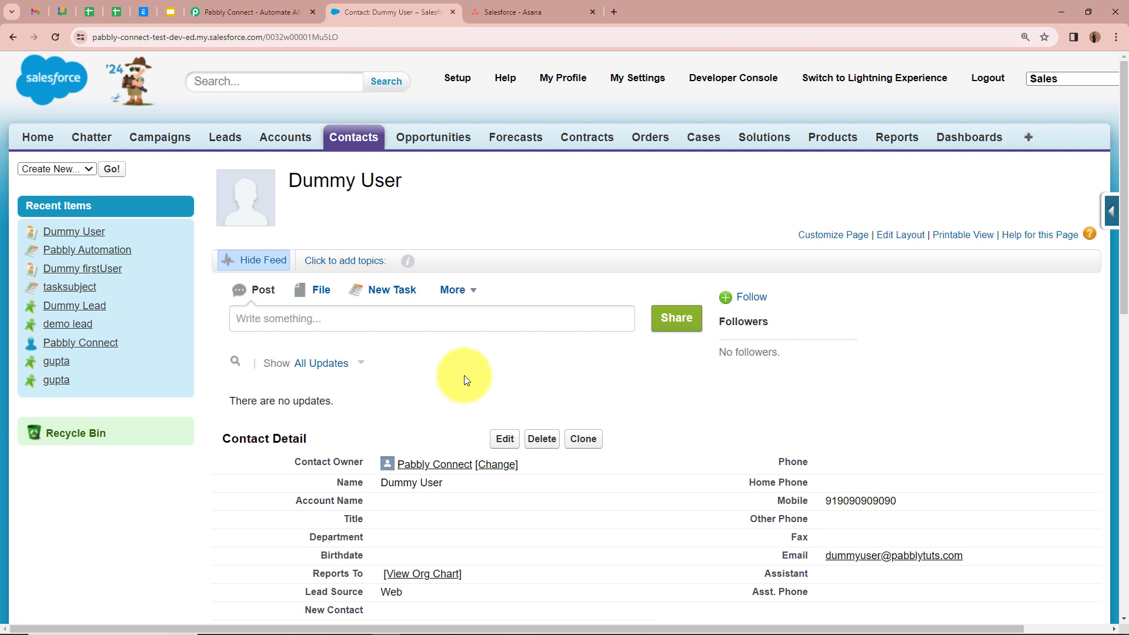
{"action": "left_click", "coordinate": [491, 11]}
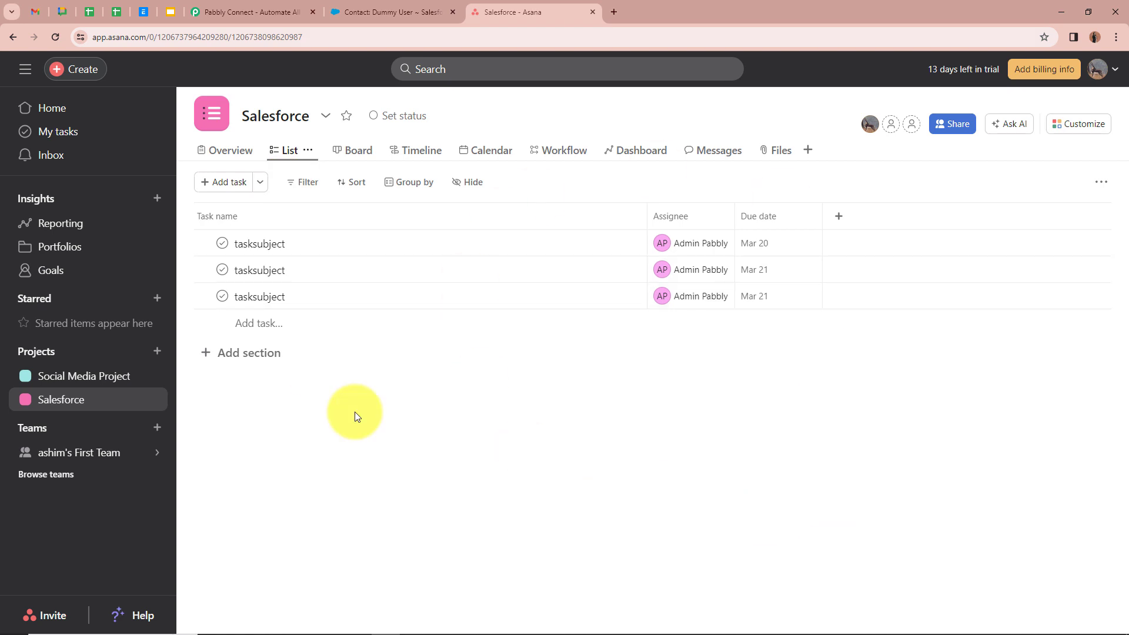
{"action": "left_click", "coordinate": [224, 12]}
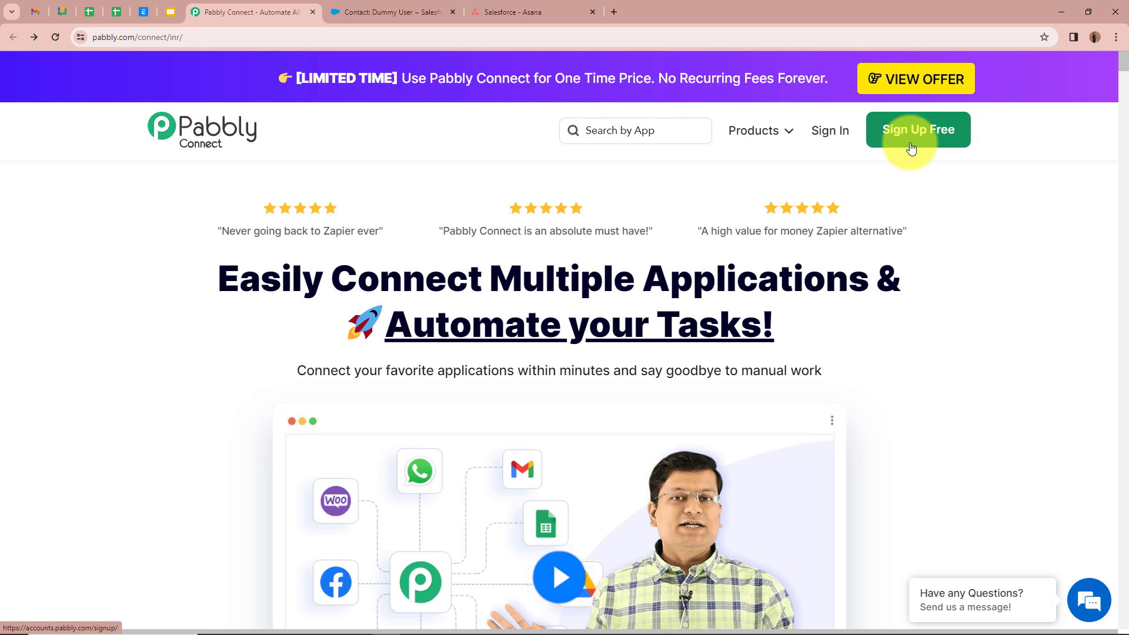
Sign in to Pabbly and open the Pabbly Connect app.
{"action": "left_click", "coordinate": [831, 131]}
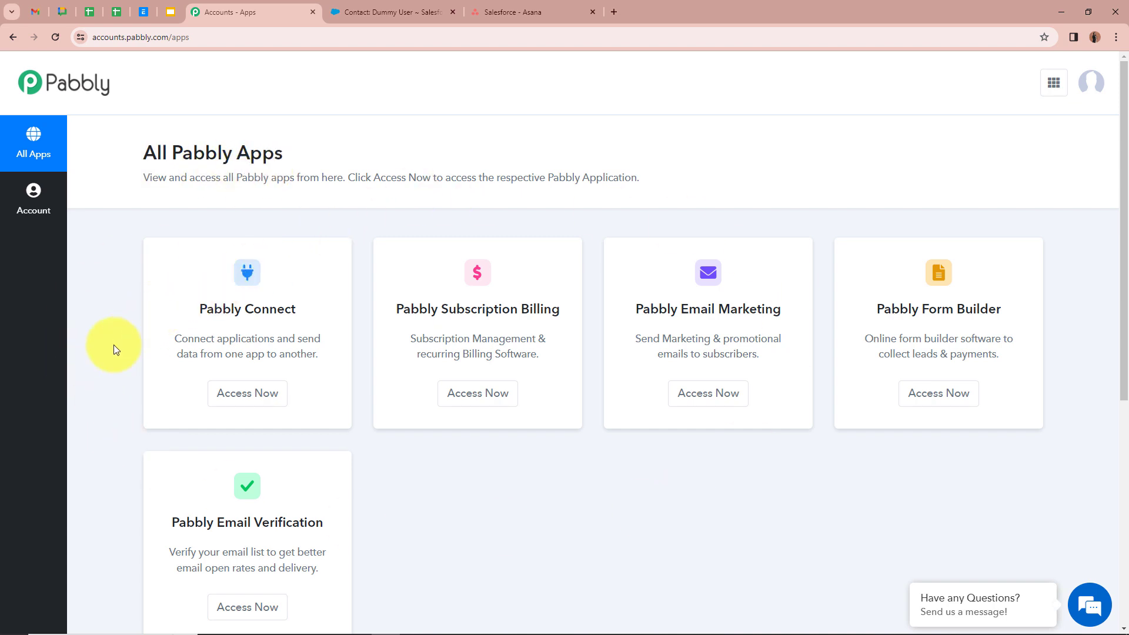
{"action": "left_click", "coordinate": [271, 400]}
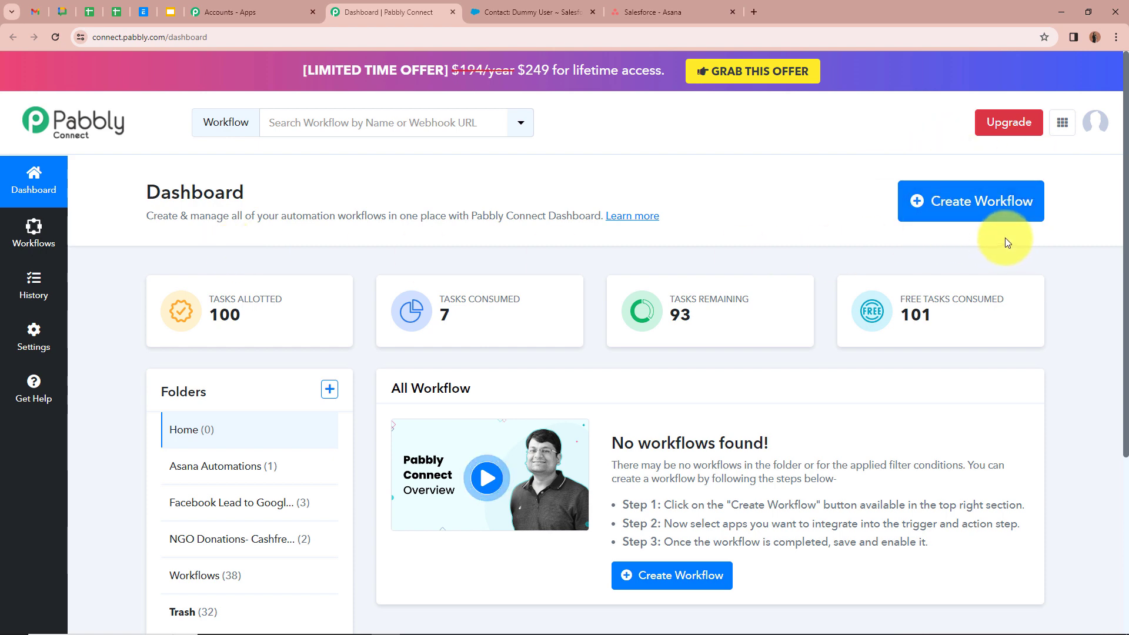
Create a workflow named "Create Asana Task from Salesforce Task" in the Asana Automations folder.
{"action": "left_click", "coordinate": [998, 211]}
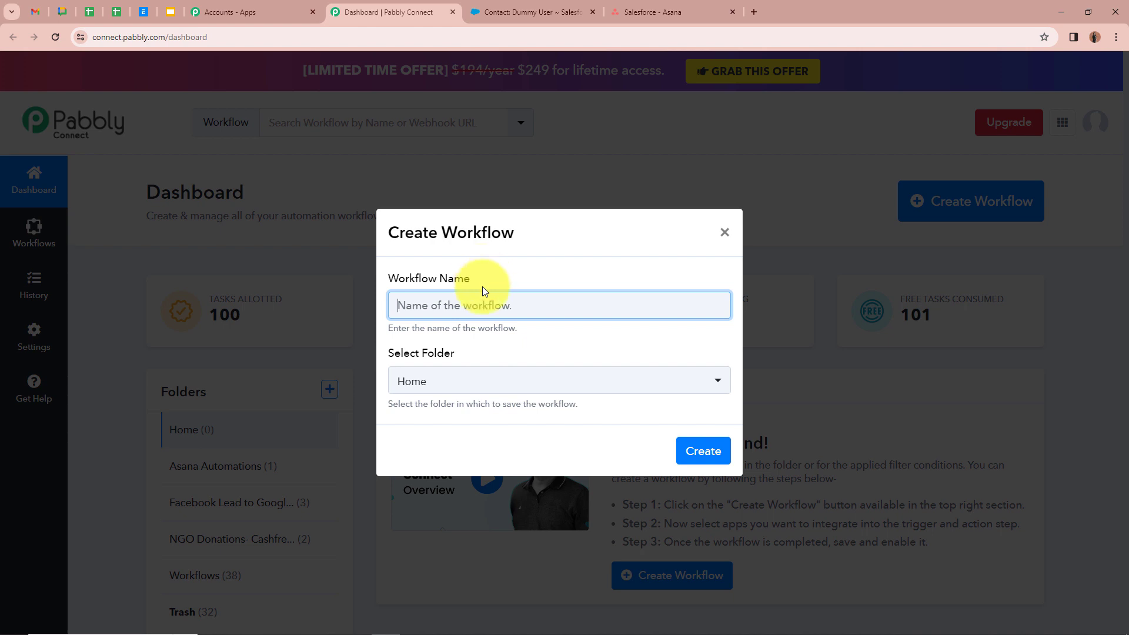
{"action": "type", "text": "Create Asana Task from Salesforce Task"}
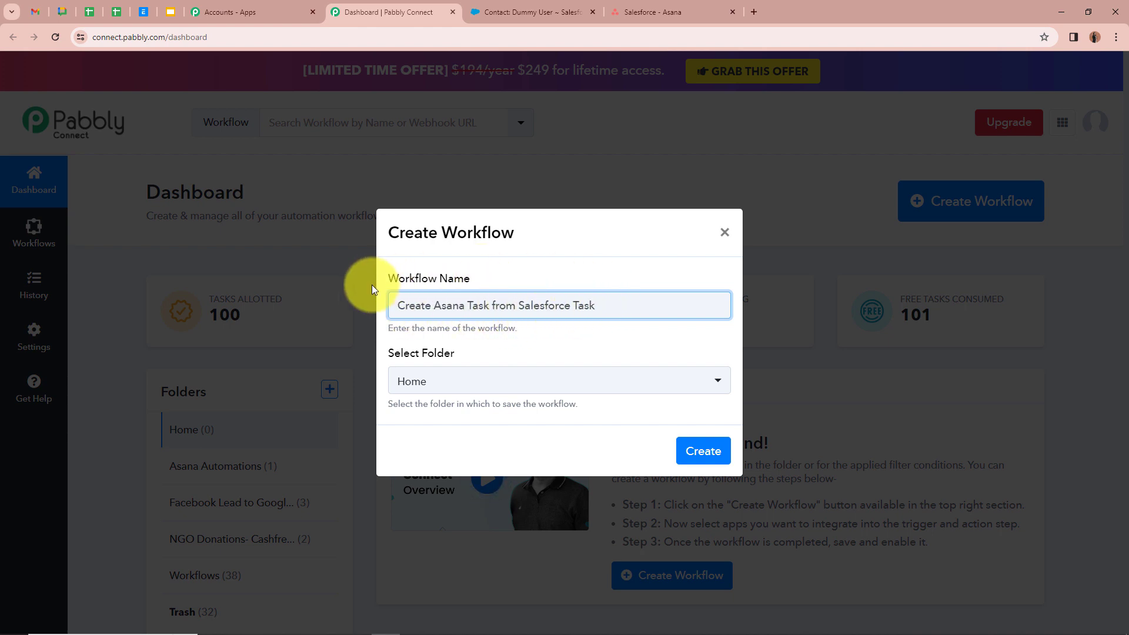
{"action": "left_click", "coordinate": [587, 351]}
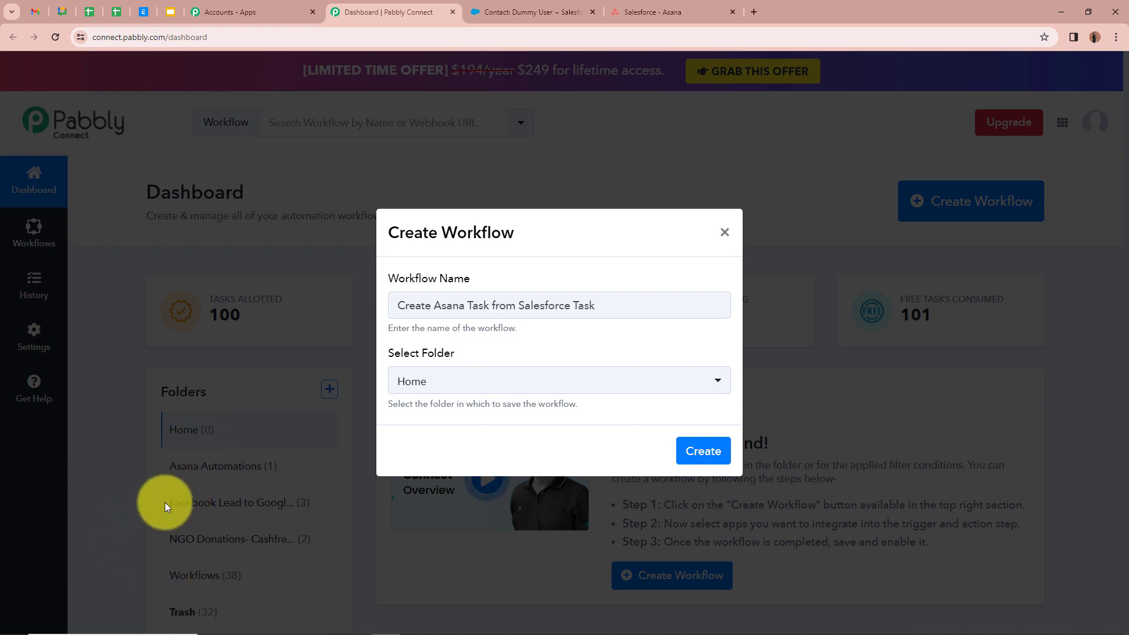
{"action": "left_click_drag", "start_coordinate": [620, 309], "coordinate": [290, 313]}
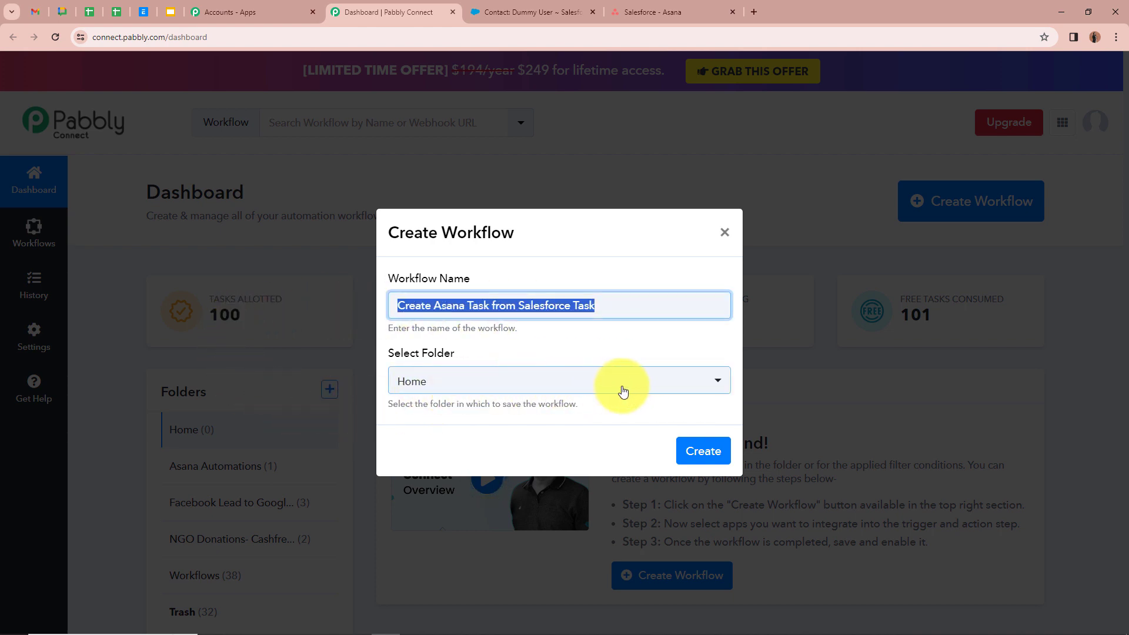
{"action": "left_click", "coordinate": [724, 387]}
{"action": "left_click", "coordinate": [726, 391]}
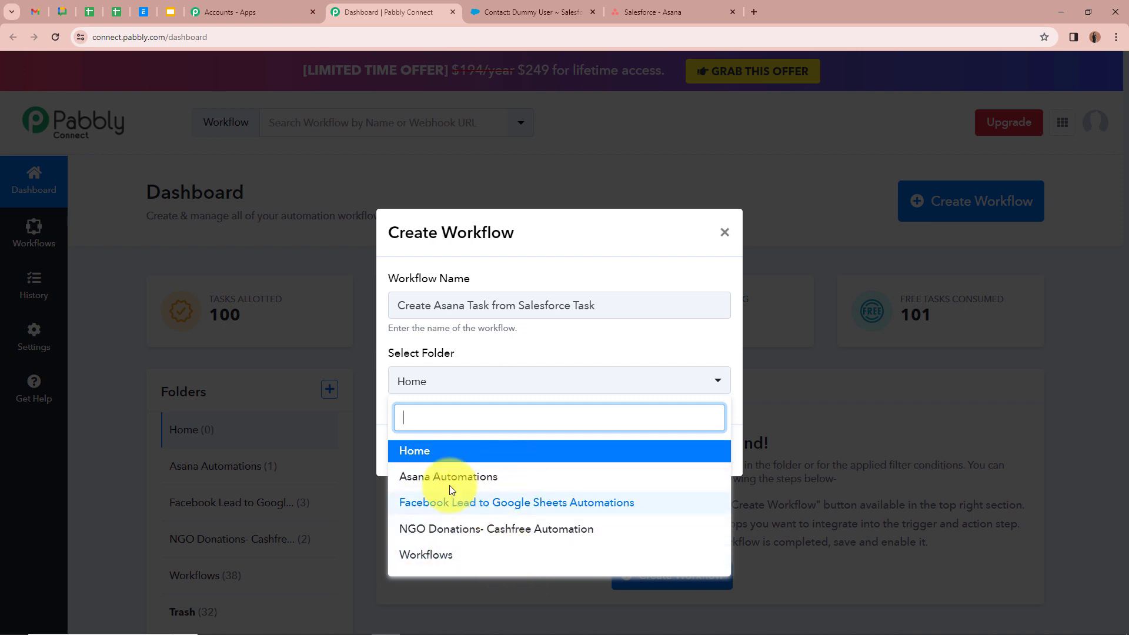
{"action": "left_click", "coordinate": [524, 482]}
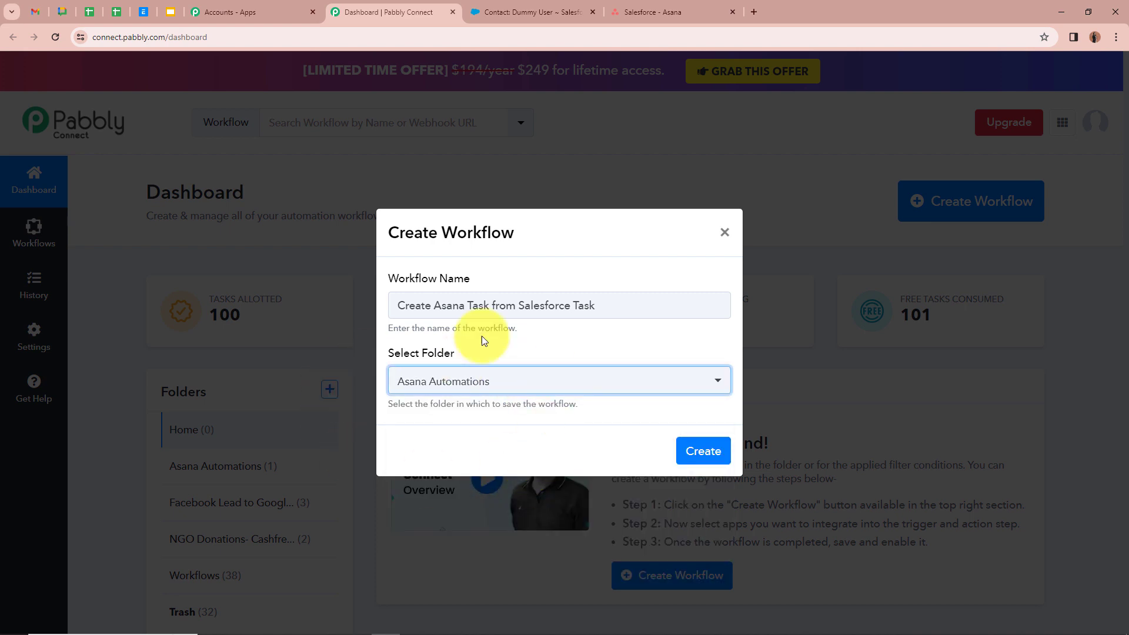
{"action": "left_click", "coordinate": [703, 450]}
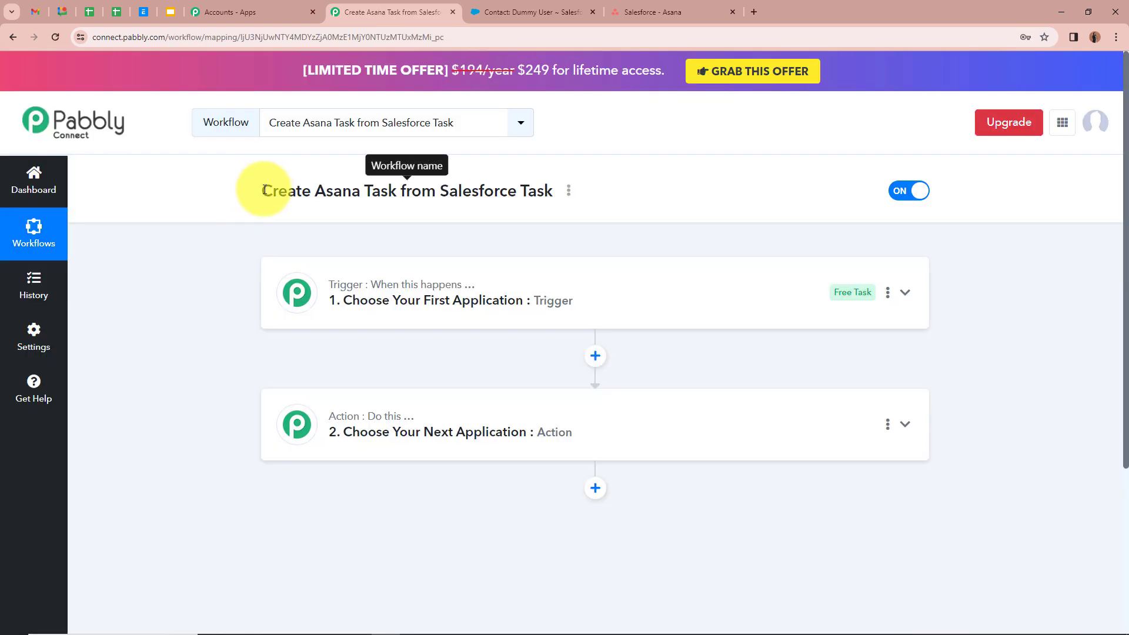
{"action": "left_click_drag", "start_coordinate": [262, 190], "coordinate": [559, 190]}
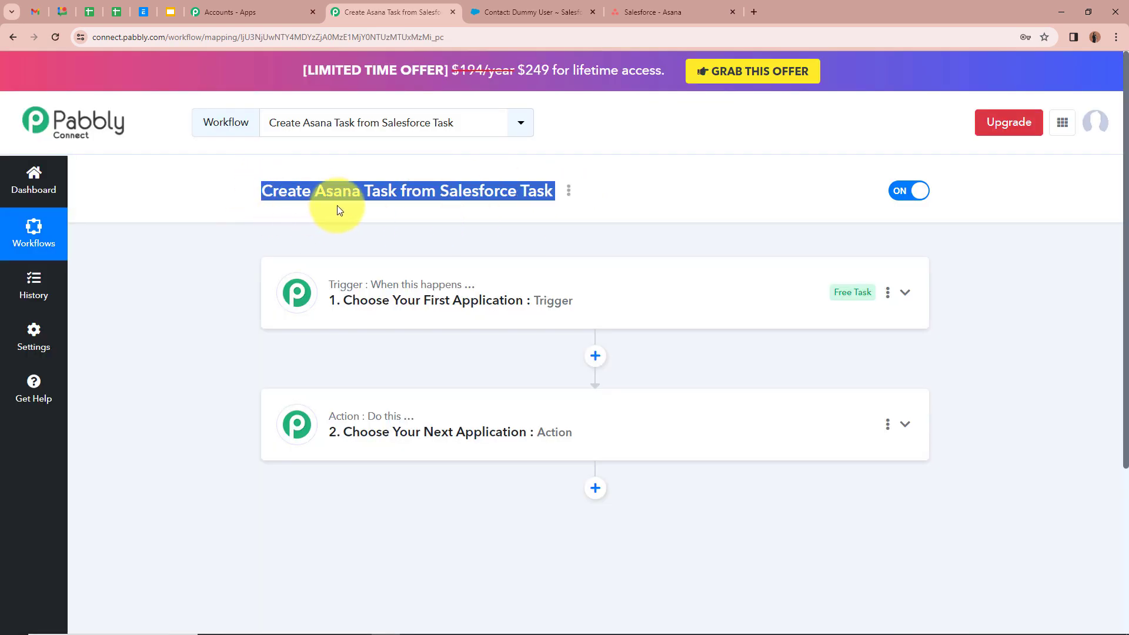
{"action": "left_click", "coordinate": [641, 210]}
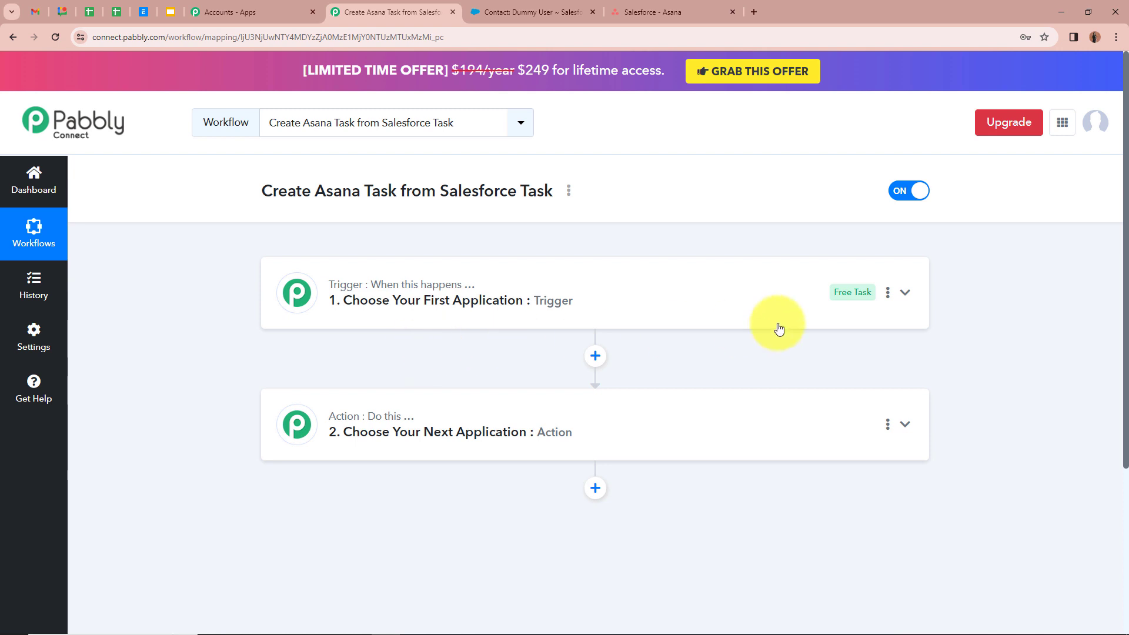
Set the workflow's trigger to the Salesforce app with the New Task event.
{"action": "left_click", "coordinate": [905, 293]}
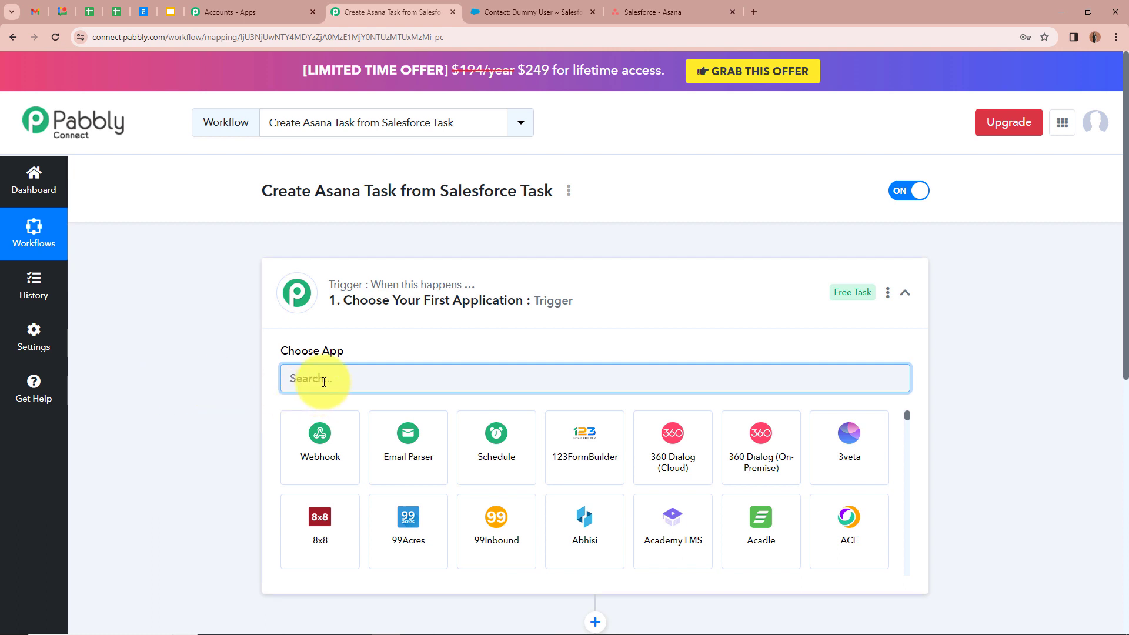
{"action": "type", "text": "Sal"}
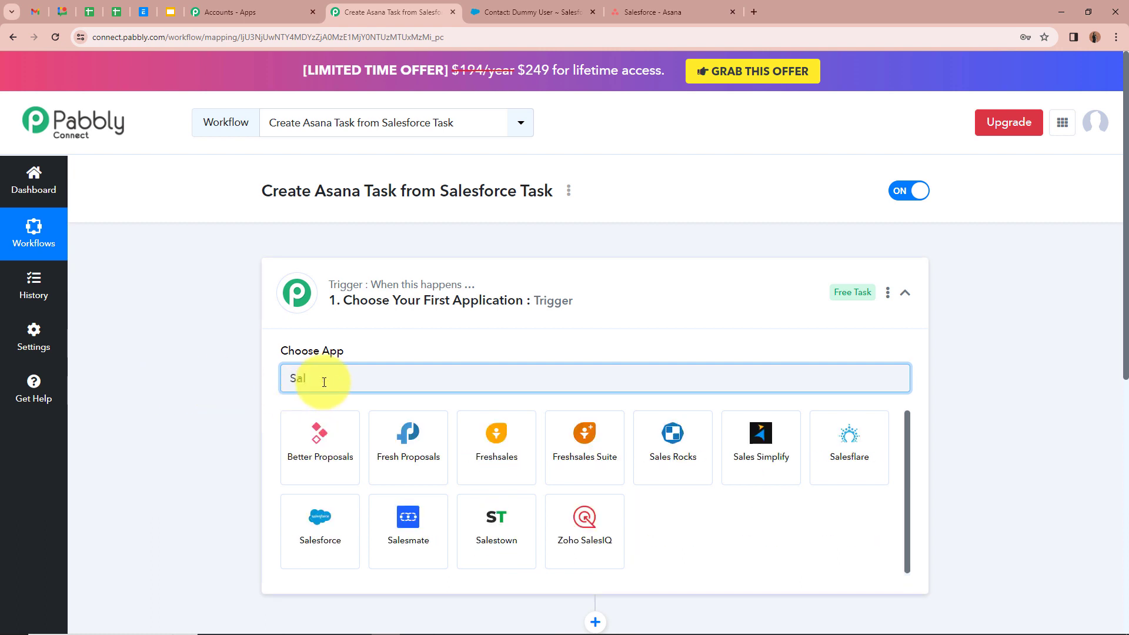
{"action": "type", "text": "es"}
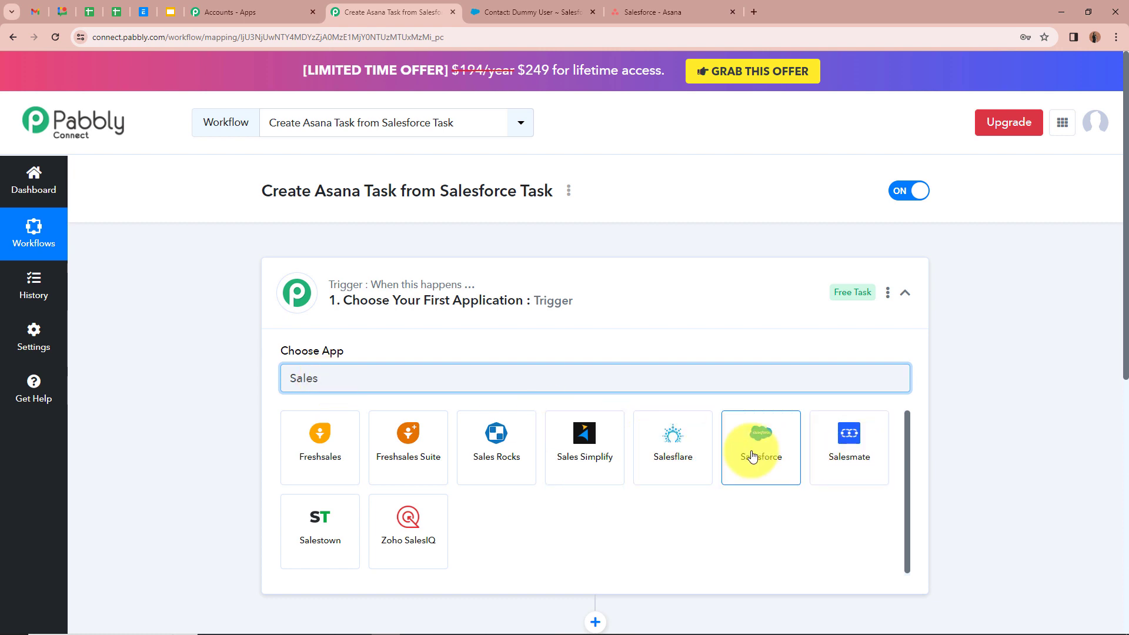
{"action": "left_click", "coordinate": [752, 455]}
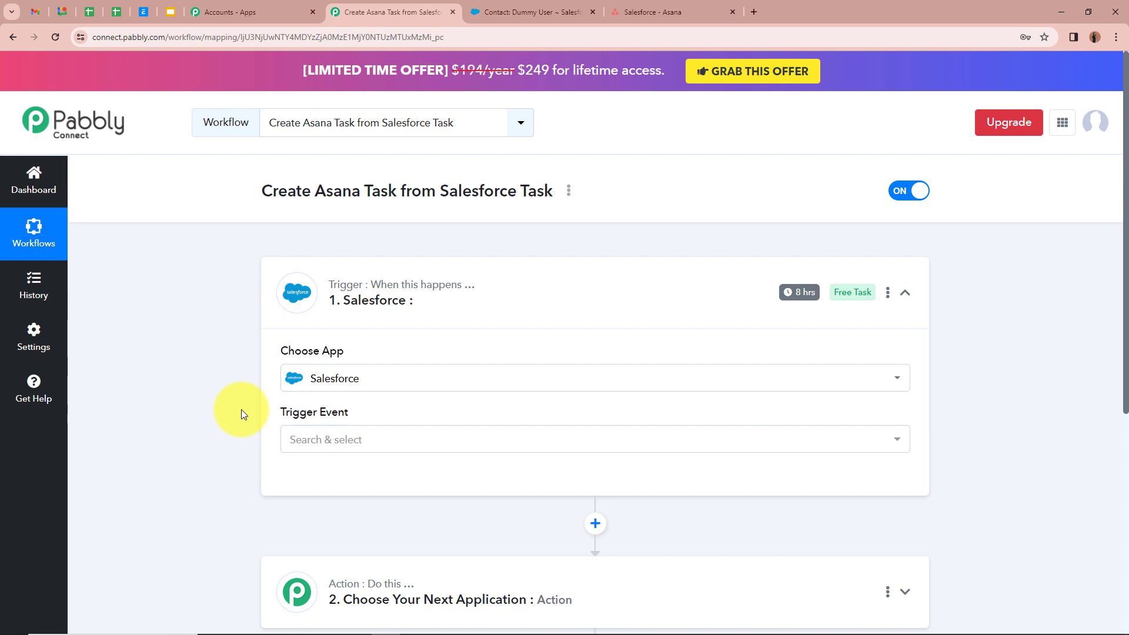
{"action": "left_click", "coordinate": [471, 440]}
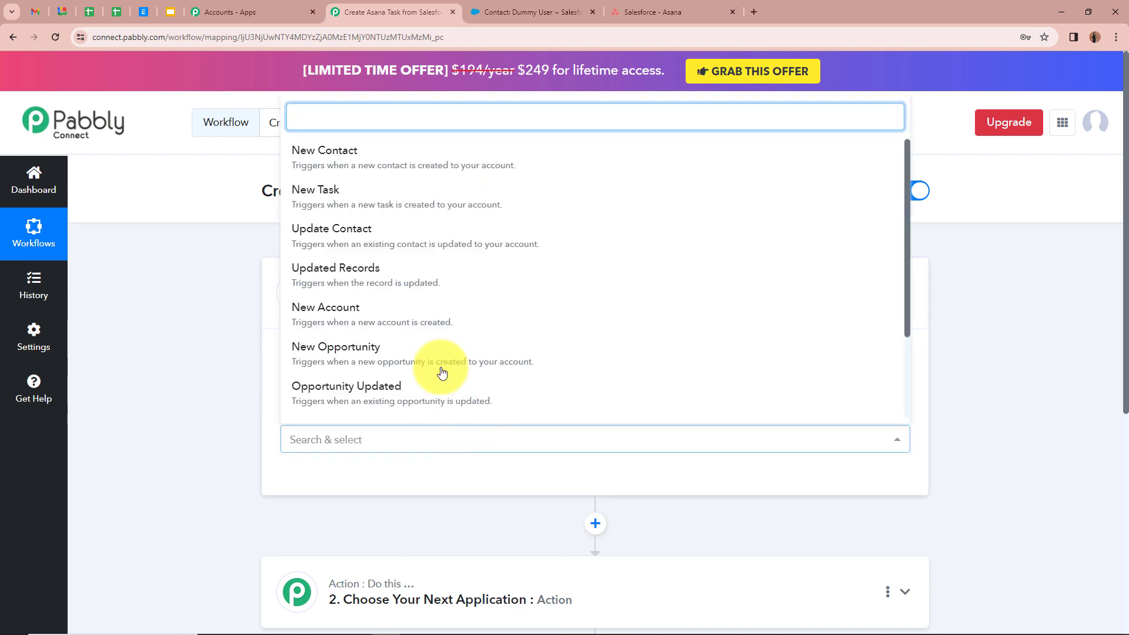
{"action": "left_click", "coordinate": [369, 202]}
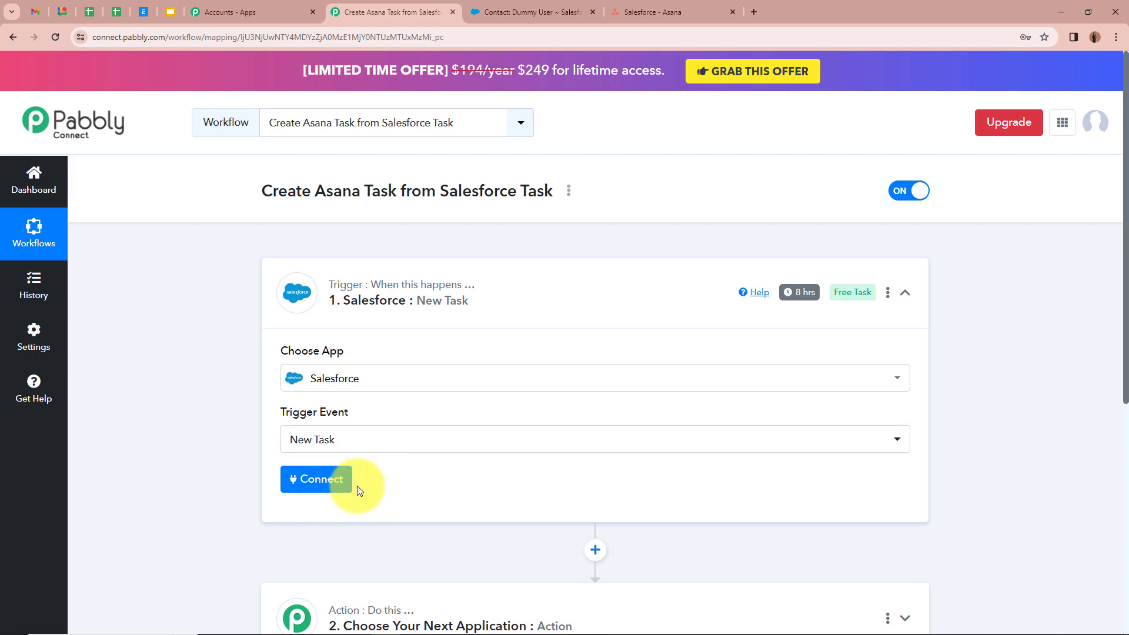
Add a new Salesforce connection for the trigger and allow Pabbly Connect access to the Salesforce account.
{"action": "left_click", "coordinate": [315, 483]}
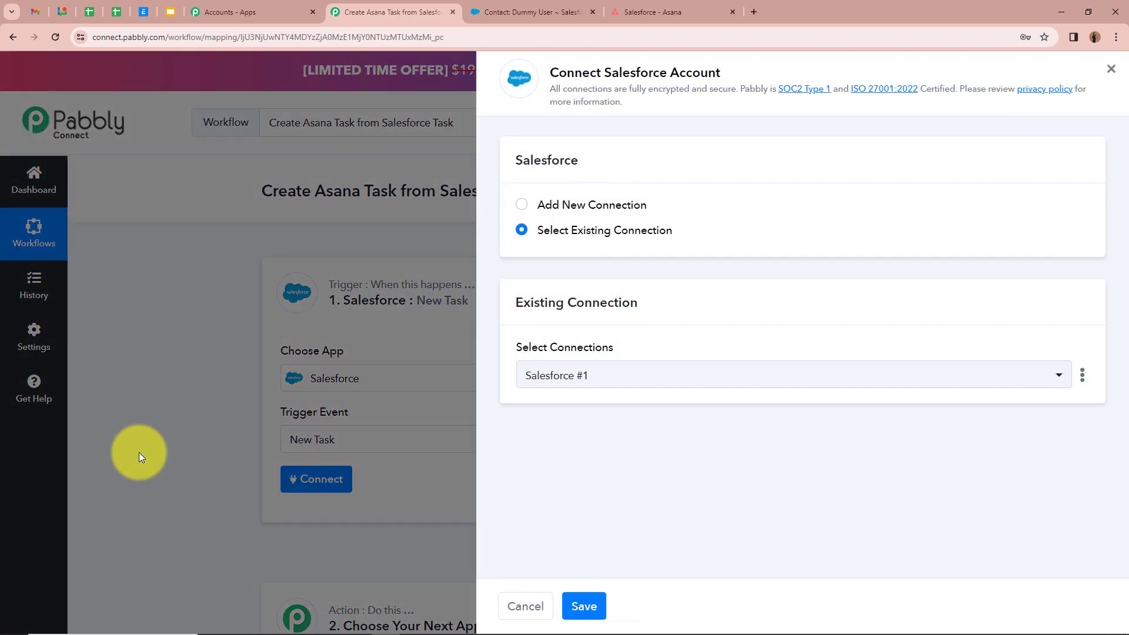
{"action": "left_click", "coordinate": [519, 204]}
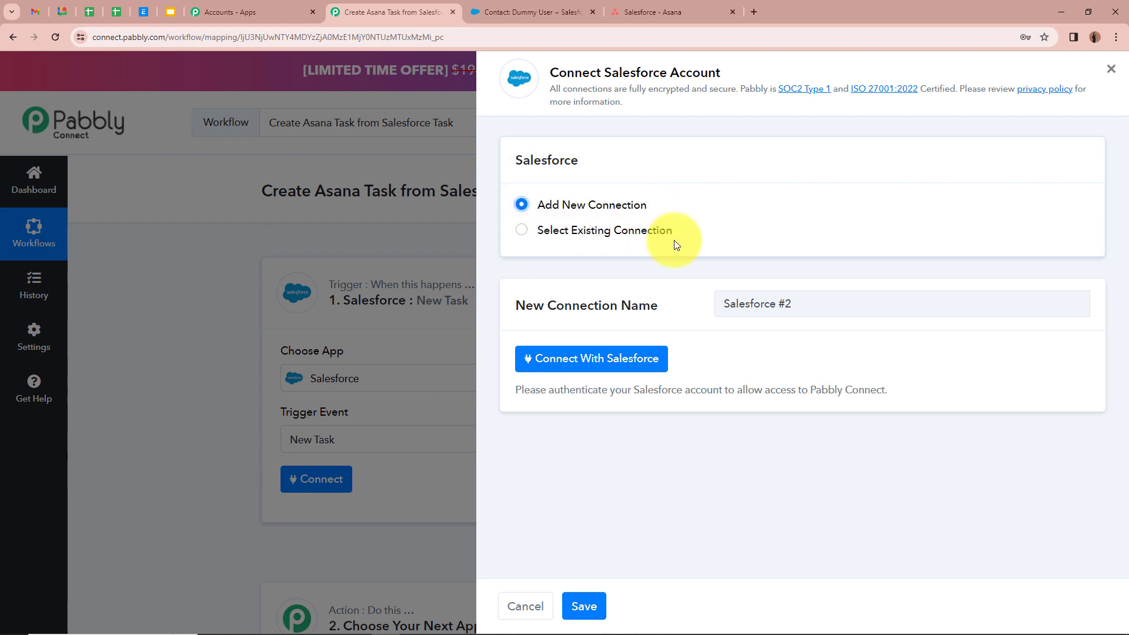
{"action": "left_click", "coordinate": [599, 362]}
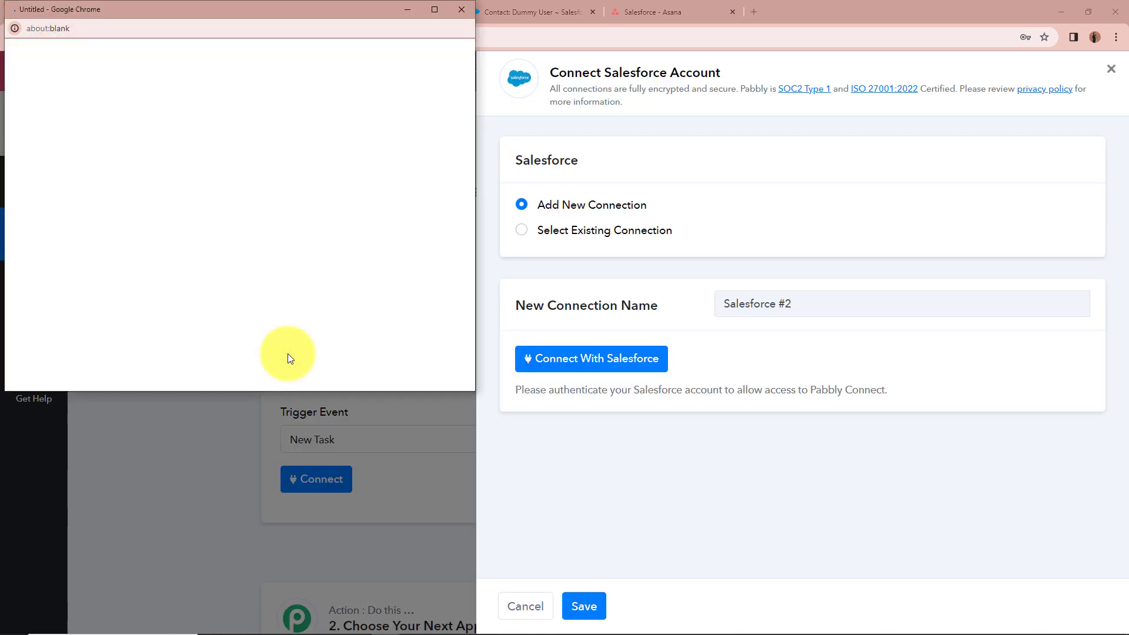
{"action": "scroll", "coordinate": [344, 216], "scroll_direction": "down", "scroll_amount": 10}
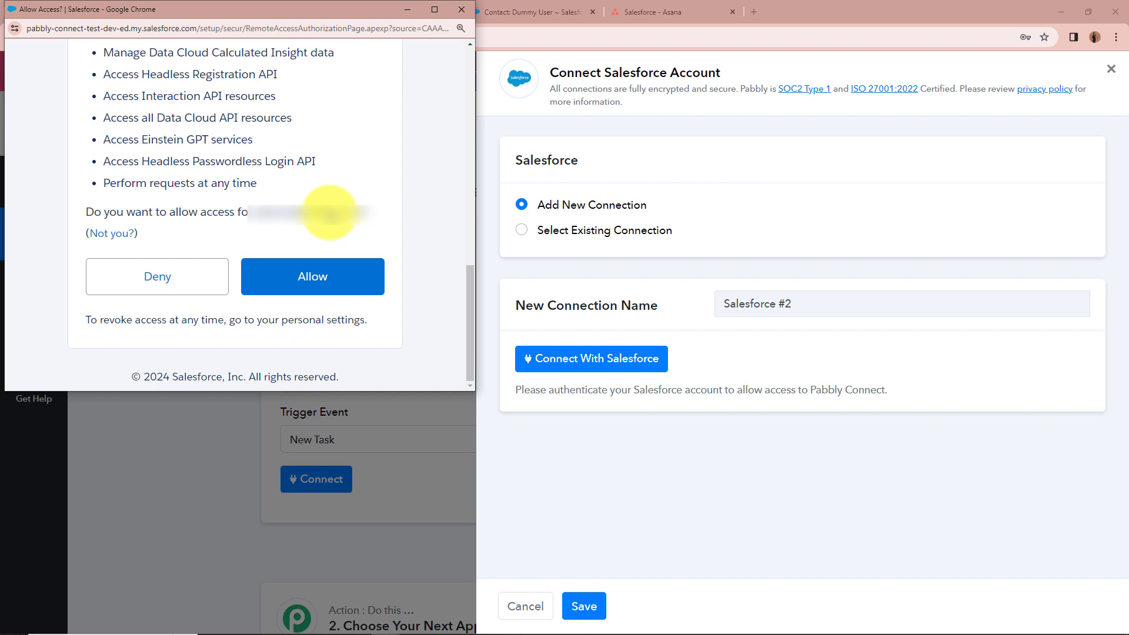
{"action": "left_click", "coordinate": [334, 278]}
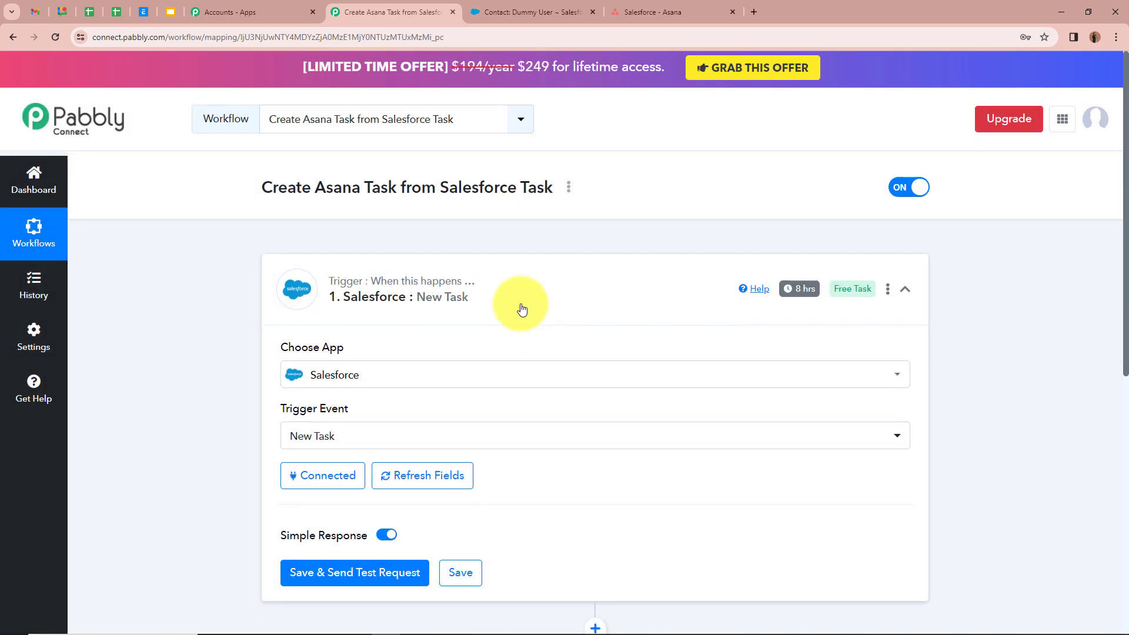
Save the Salesforce trigger and send a test request with Simple Response enabled.
{"action": "scroll", "coordinate": [522, 307], "scroll_direction": "down", "scroll_amount": 1}
{"action": "scroll", "coordinate": [135, 442], "scroll_direction": "down", "scroll_amount": 2}
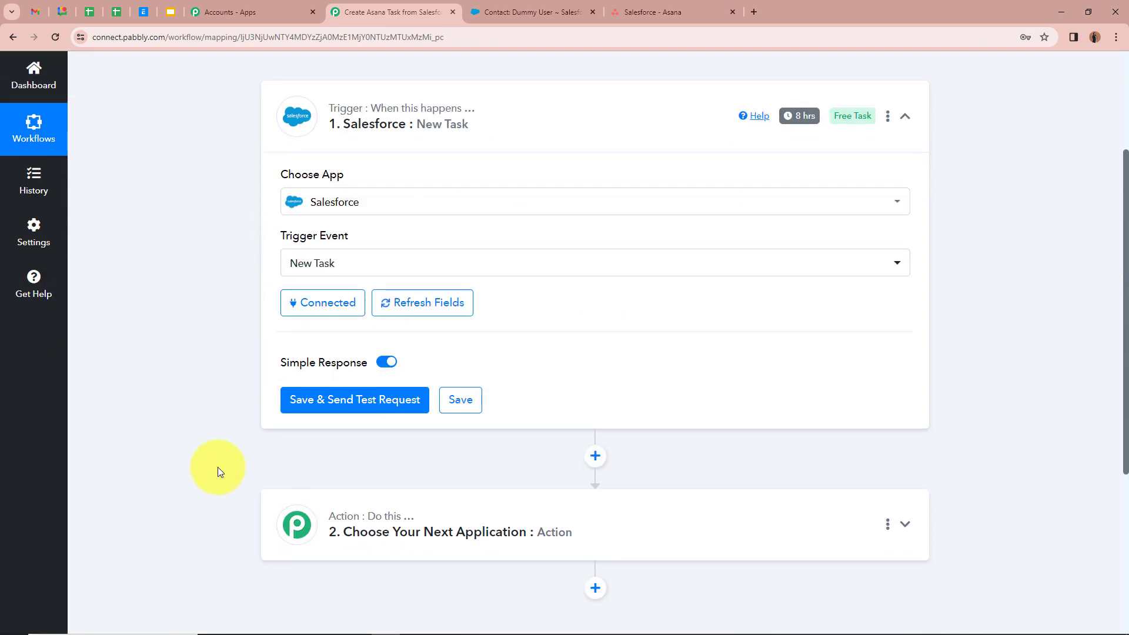
{"action": "left_click", "coordinate": [333, 404]}
{"action": "scroll", "coordinate": [637, 357], "scroll_direction": "down", "scroll_amount": 3}
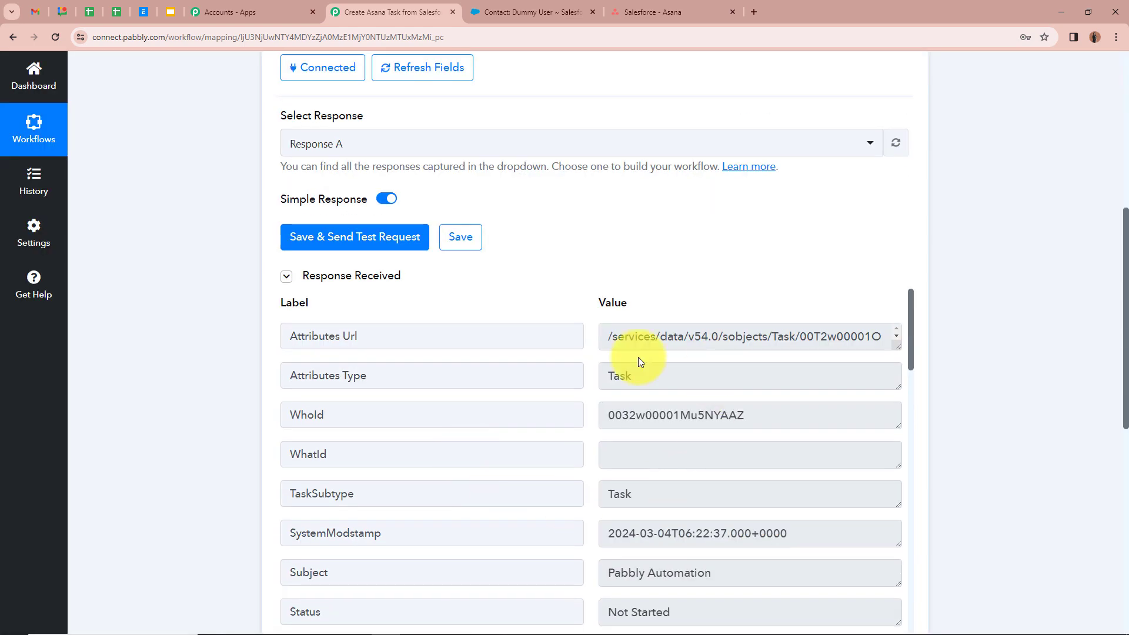
Review the Salesforce trigger's settings and the task data received in its test response.
{"action": "scroll", "coordinate": [636, 455], "scroll_direction": "down", "scroll_amount": 5}
{"action": "scroll", "coordinate": [637, 453], "scroll_direction": "up", "scroll_amount": 5}
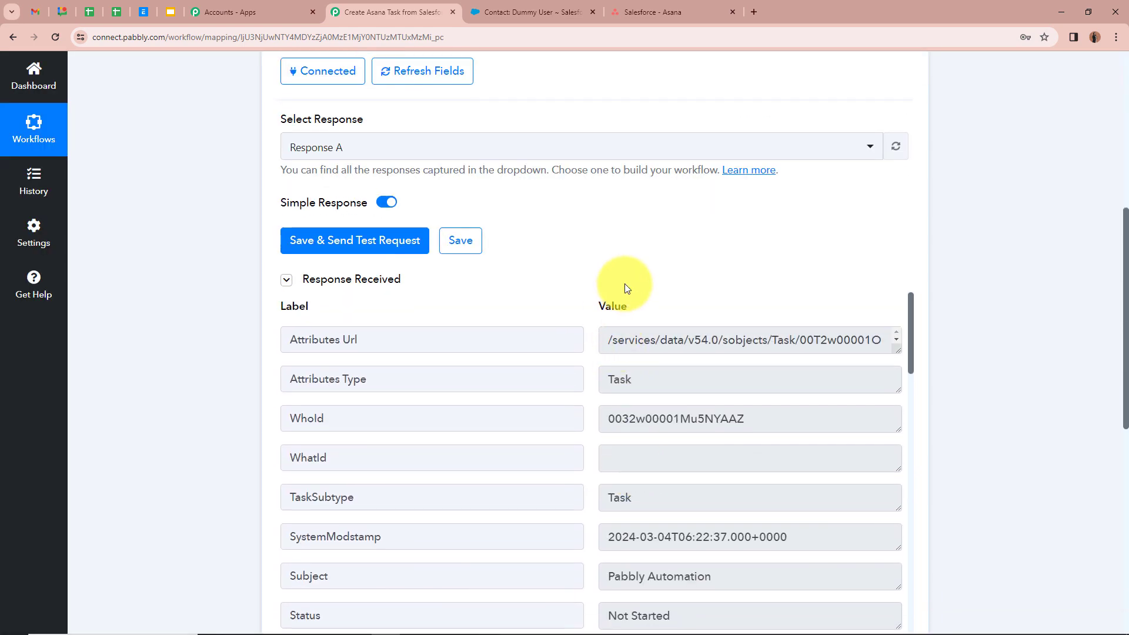
{"action": "scroll", "coordinate": [624, 284], "scroll_direction": "up", "scroll_amount": 4}
{"action": "scroll", "coordinate": [625, 283], "scroll_direction": "up", "scroll_amount": 2}
{"action": "scroll", "coordinate": [639, 495], "scroll_direction": "down", "scroll_amount": 3}
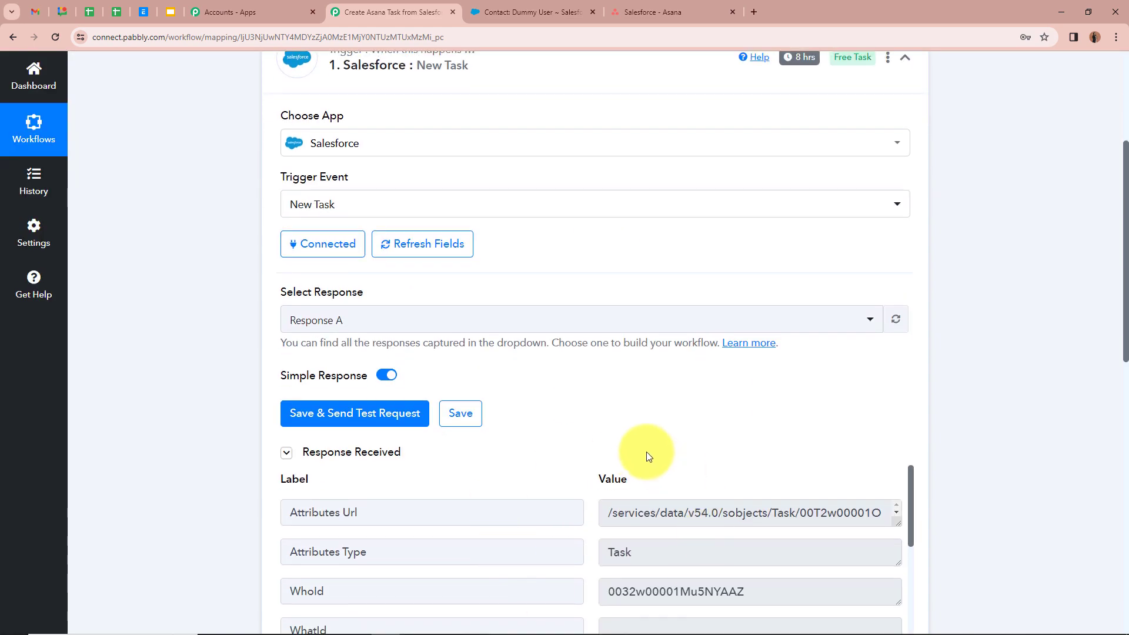
{"action": "scroll", "coordinate": [647, 451], "scroll_direction": "up", "scroll_amount": 2}
{"action": "scroll", "coordinate": [647, 456], "scroll_direction": "up", "scroll_amount": 3}
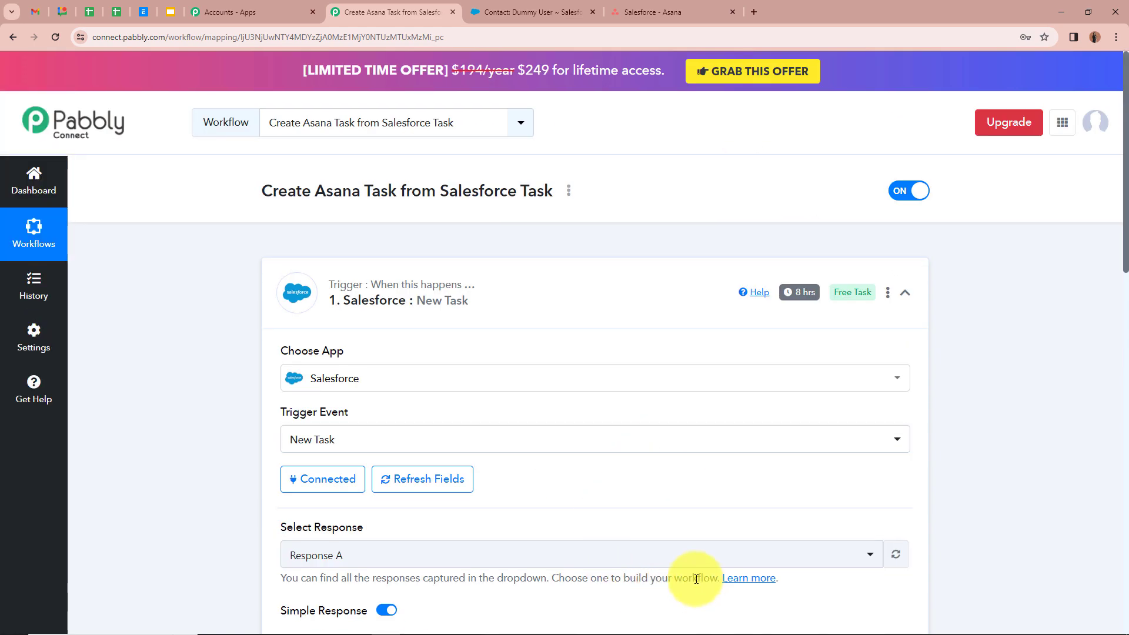
{"action": "scroll", "coordinate": [693, 564], "scroll_direction": "down", "scroll_amount": 4}
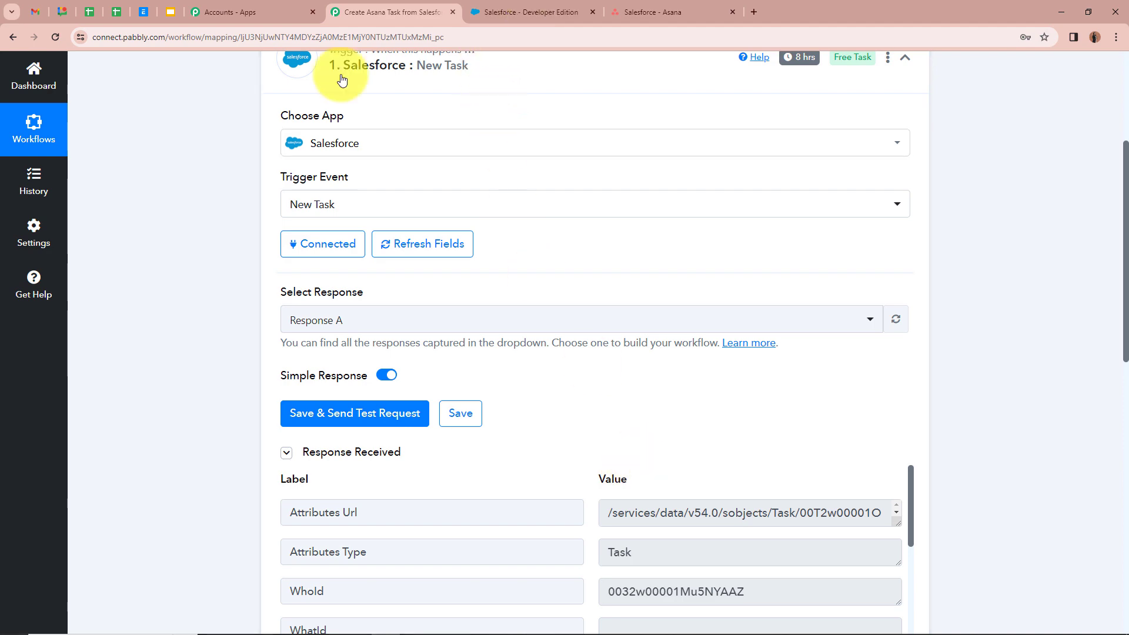
Switch to Salesforce, open the third entry in Recent Contacts and start a new task on that record.
{"action": "left_click", "coordinate": [481, 11]}
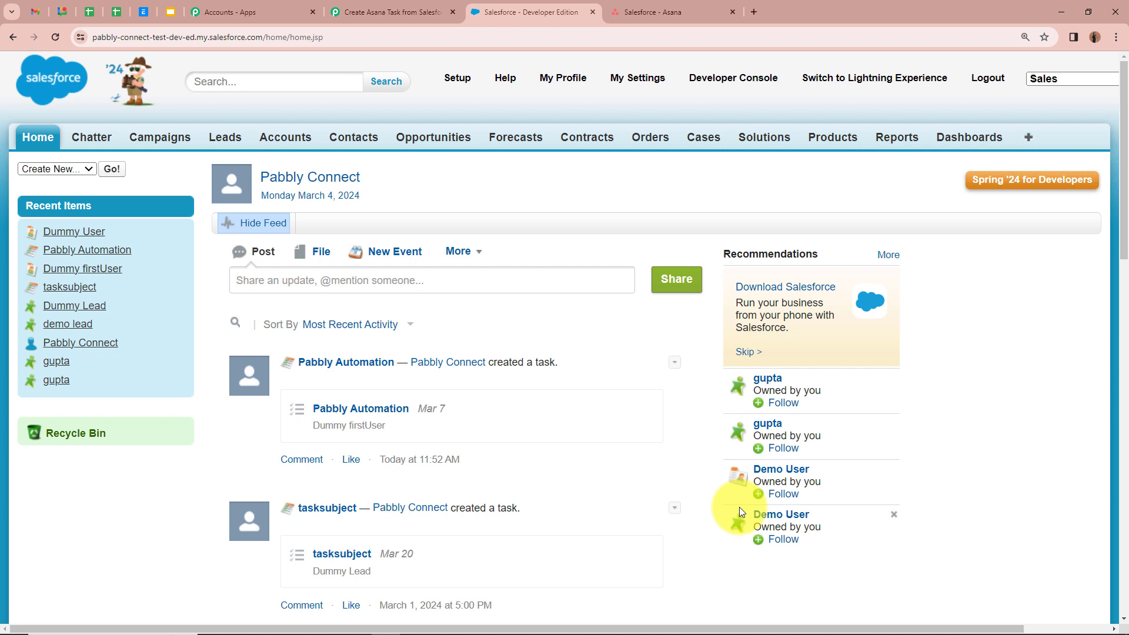
{"action": "left_click", "coordinate": [358, 141]}
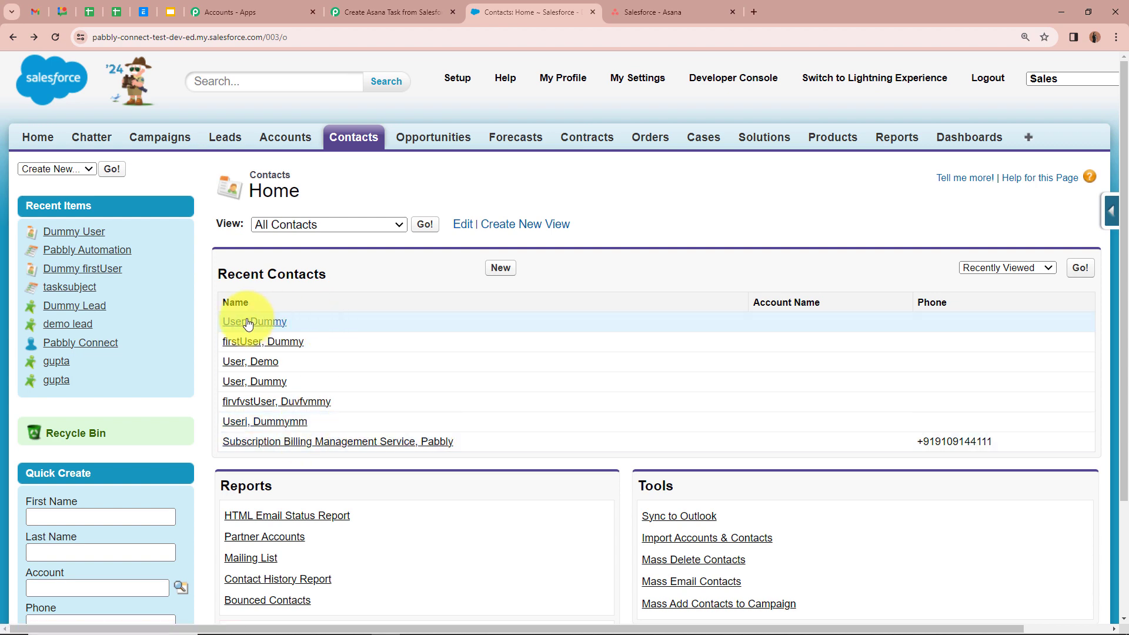
{"action": "left_click", "coordinate": [245, 367]}
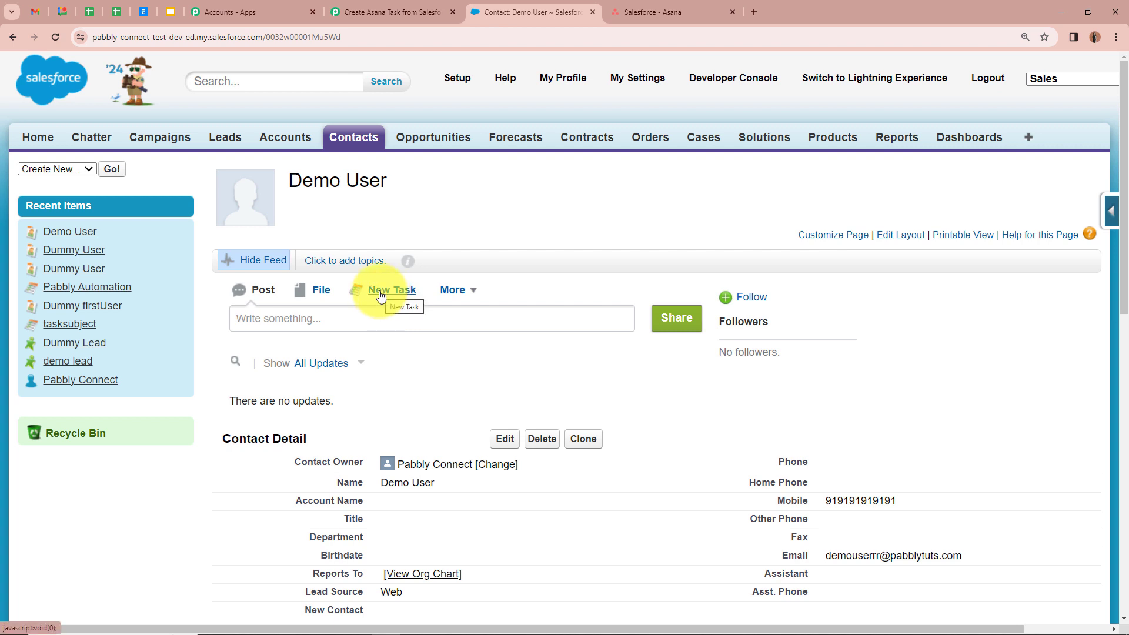
{"action": "left_click", "coordinate": [380, 292]}
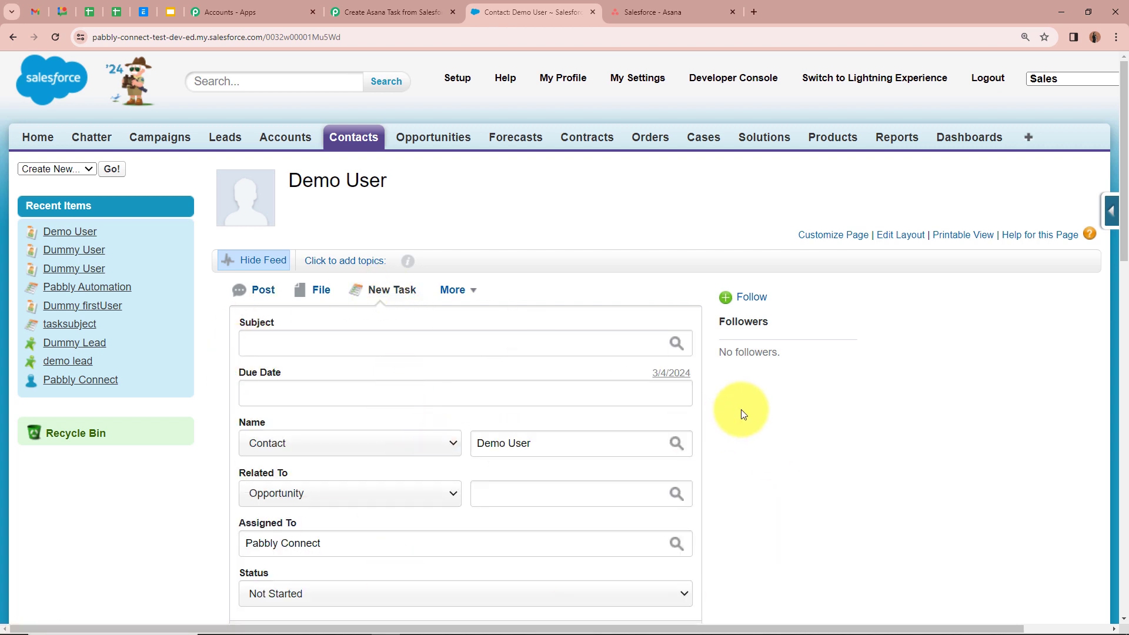
Create the contact's task with the subject Pabbly Automations and due date 3/8/2024, and check its entry in the feed.
{"action": "scroll", "coordinate": [742, 414], "scroll_direction": "down", "scroll_amount": 1}
{"action": "left_click", "coordinate": [329, 285]}
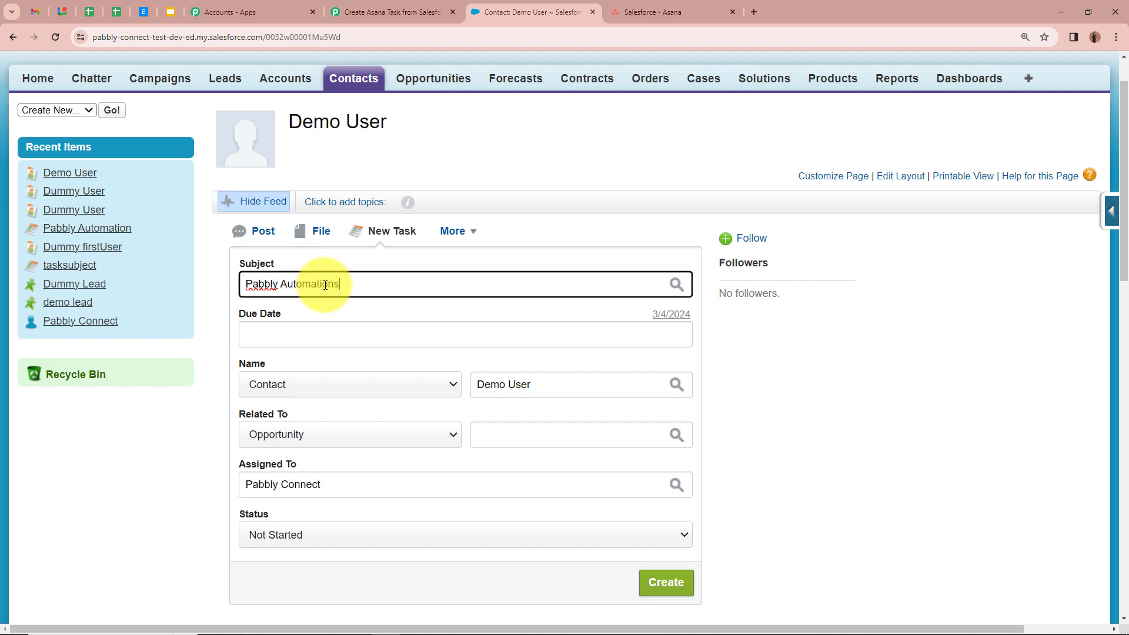
{"action": "left_click", "coordinate": [307, 336]}
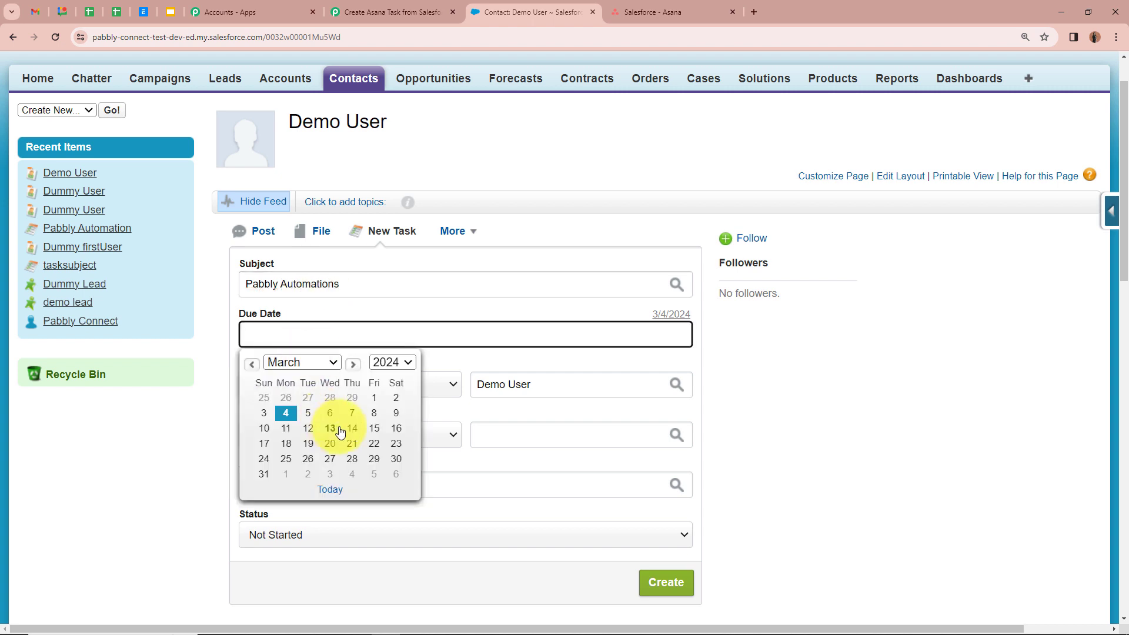
{"action": "left_click", "coordinate": [374, 413]}
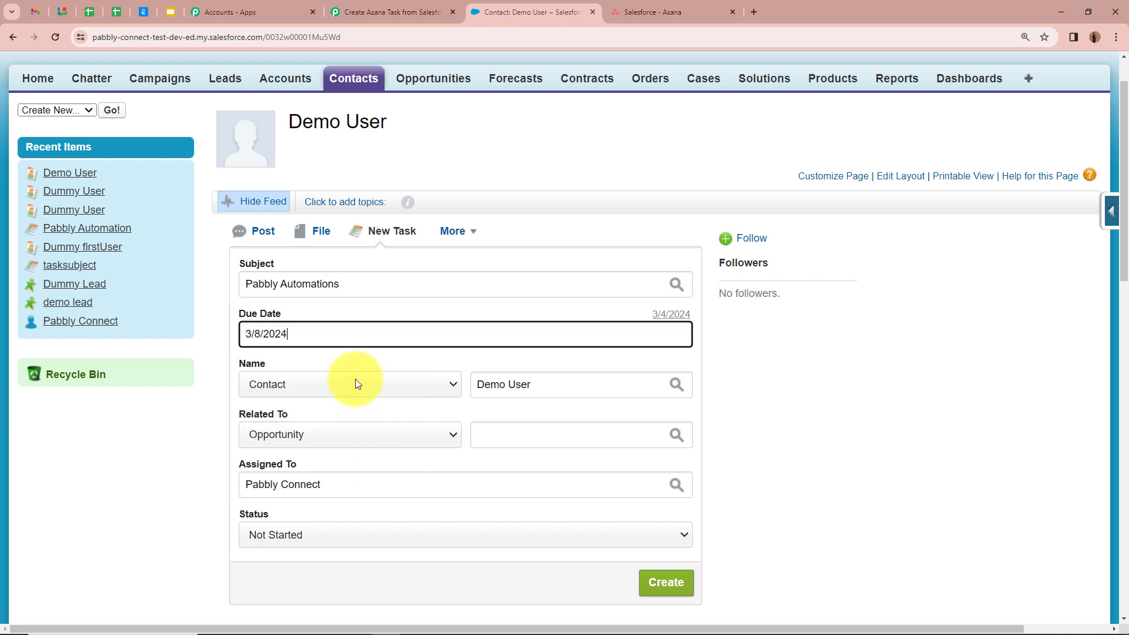
{"action": "scroll", "coordinate": [737, 351], "scroll_direction": "down", "scroll_amount": 8}
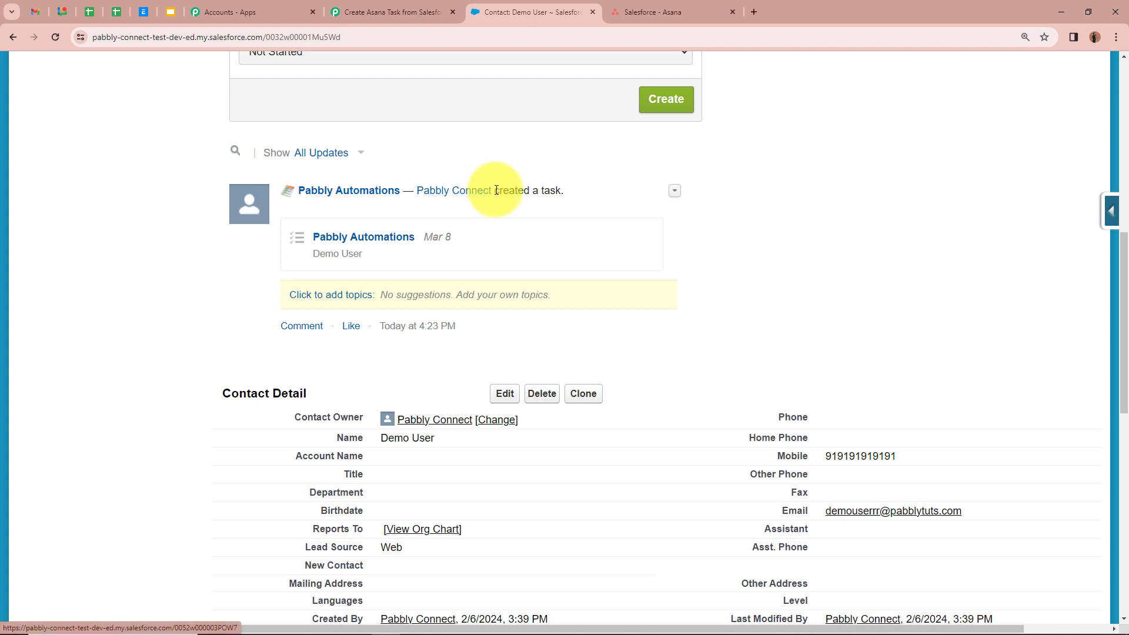
{"action": "left_click_drag", "start_coordinate": [496, 188], "coordinate": [592, 194]}
{"action": "left_click", "coordinate": [758, 297]}
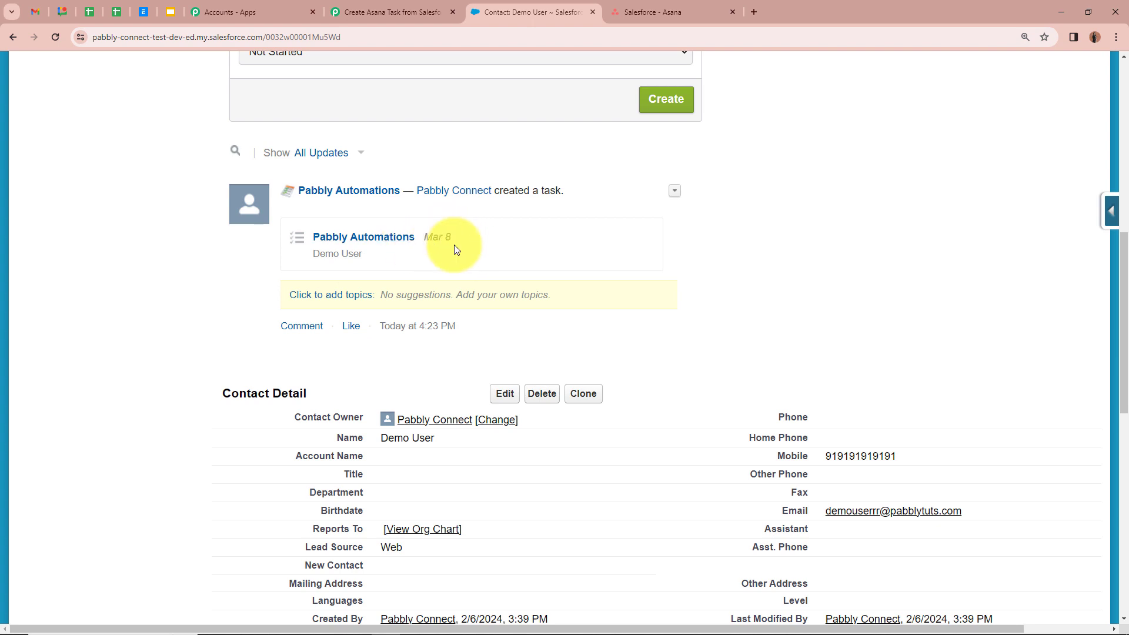
{"action": "scroll", "coordinate": [576, 296], "scroll_direction": "up", "scroll_amount": 2}
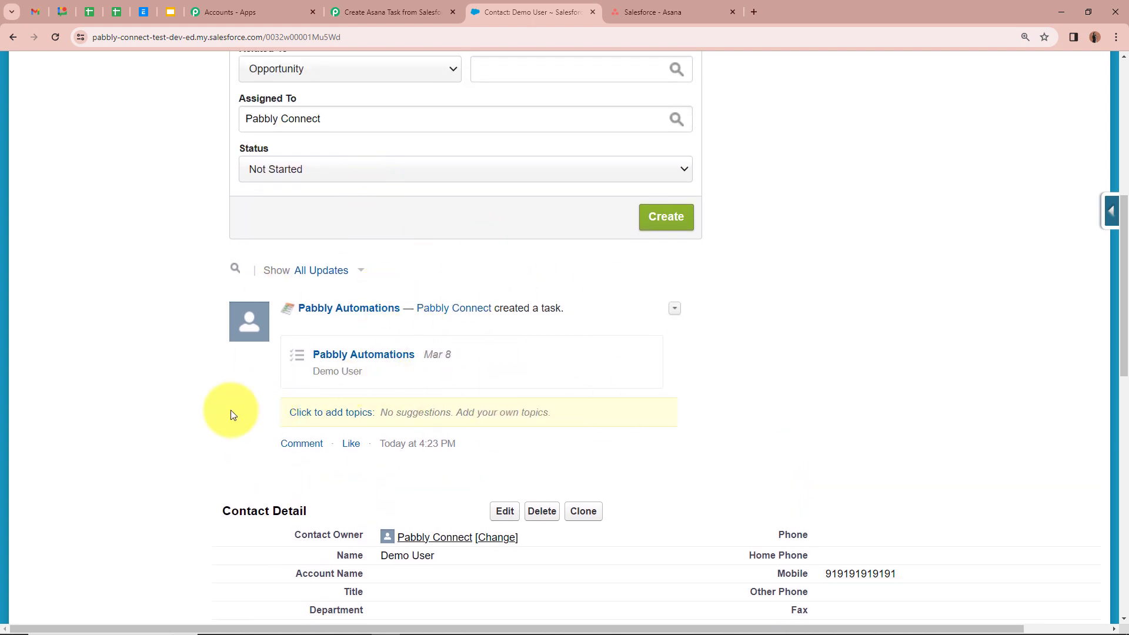
Switch to the Pabbly Connect workflow and examine the Subject and ActivityDate values in the Salesforce trigger's received response.
{"action": "left_click", "coordinate": [392, 12]}
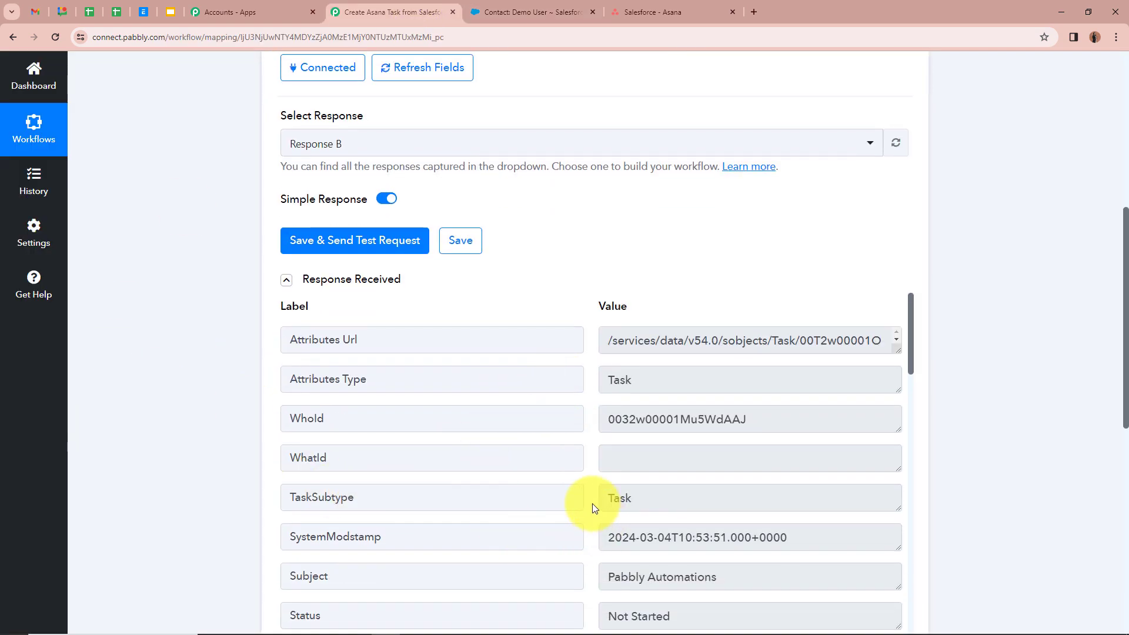
{"action": "scroll", "coordinate": [591, 503], "scroll_direction": "down", "scroll_amount": 3}
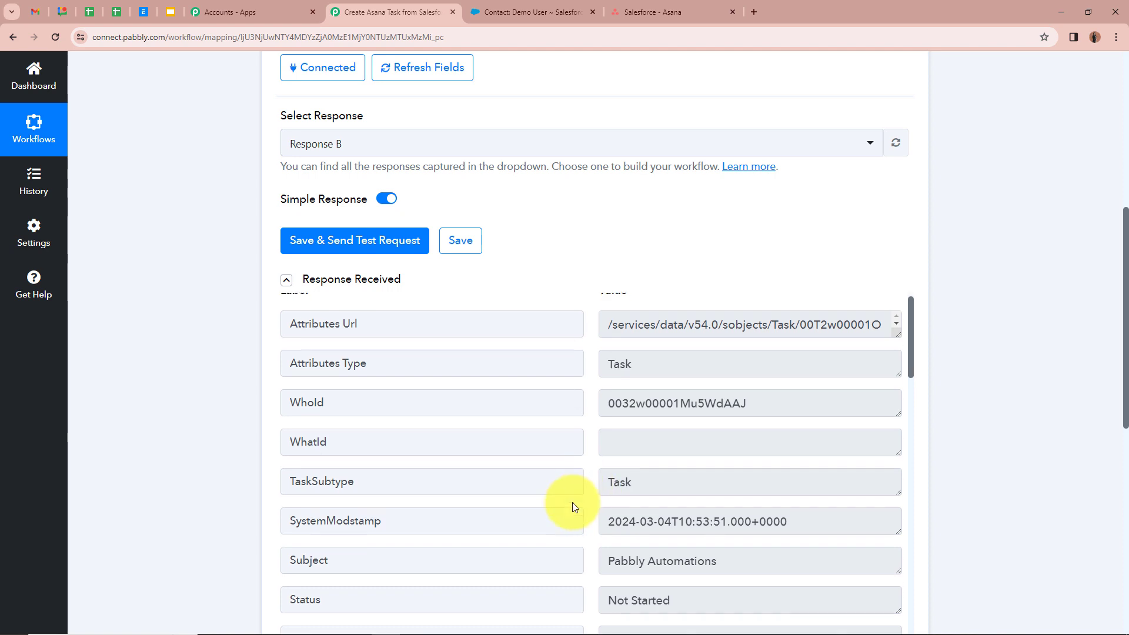
{"action": "left_click_drag", "start_coordinate": [609, 395], "coordinate": [768, 390]}
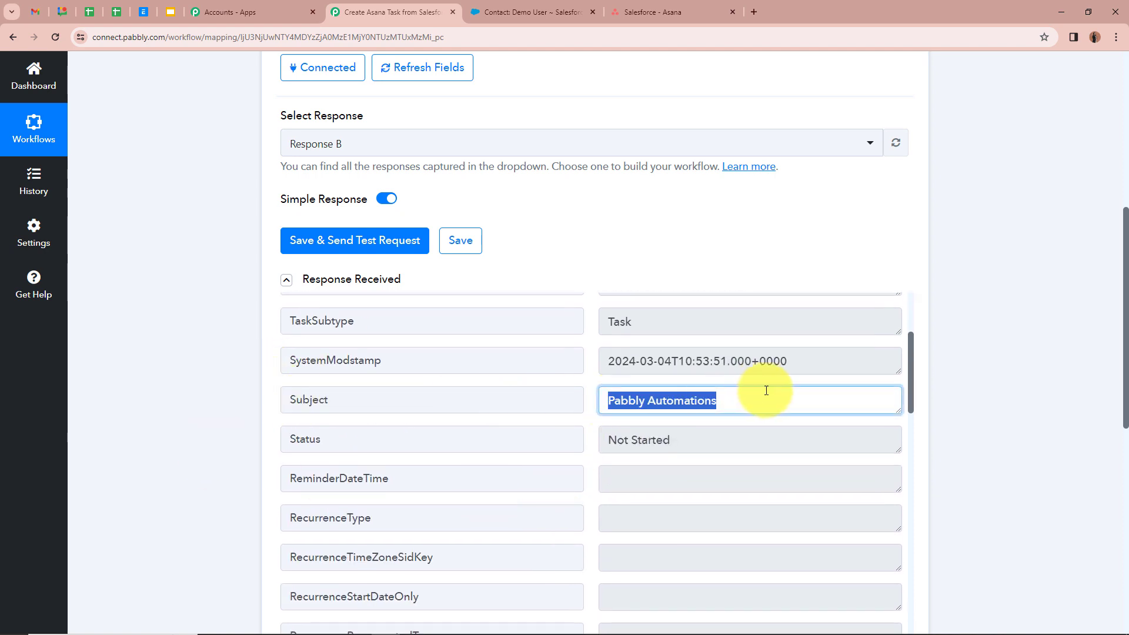
{"action": "scroll", "coordinate": [413, 412], "scroll_direction": "up", "scroll_amount": 3}
{"action": "scroll", "coordinate": [494, 411], "scroll_direction": "down", "scroll_amount": 10}
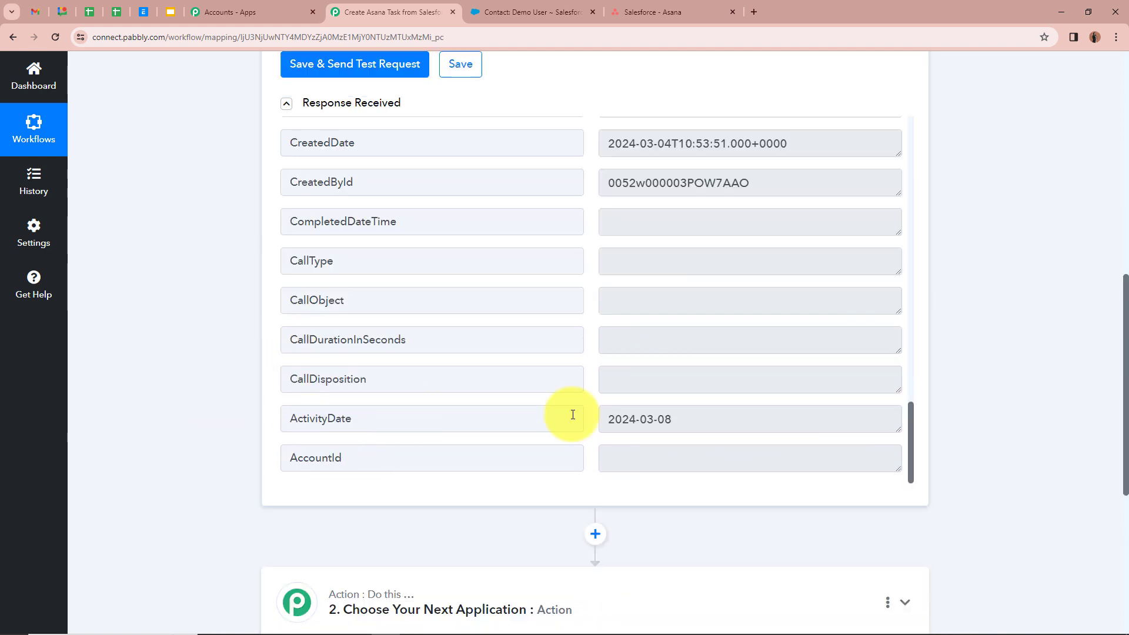
{"action": "left_click_drag", "start_coordinate": [602, 411], "coordinate": [738, 416]}
{"action": "left_click", "coordinate": [160, 351]}
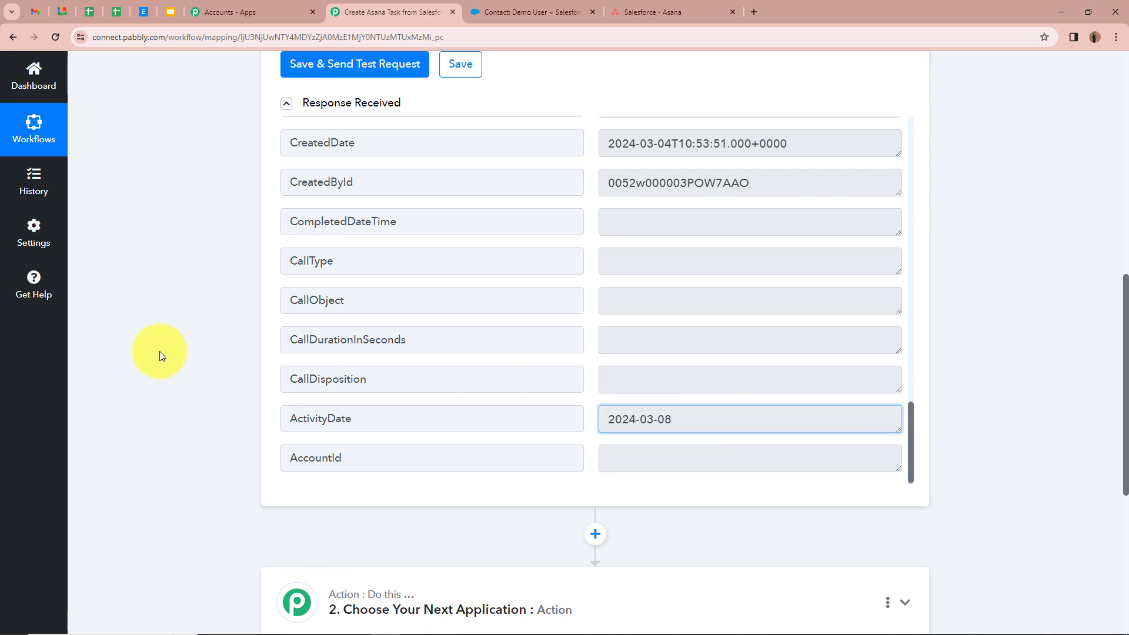
{"action": "scroll", "coordinate": [192, 351], "scroll_direction": "up", "scroll_amount": 1}
{"action": "scroll", "coordinate": [192, 351], "scroll_direction": "up", "scroll_amount": 4}
{"action": "scroll", "coordinate": [650, 461], "scroll_direction": "up", "scroll_amount": 10}
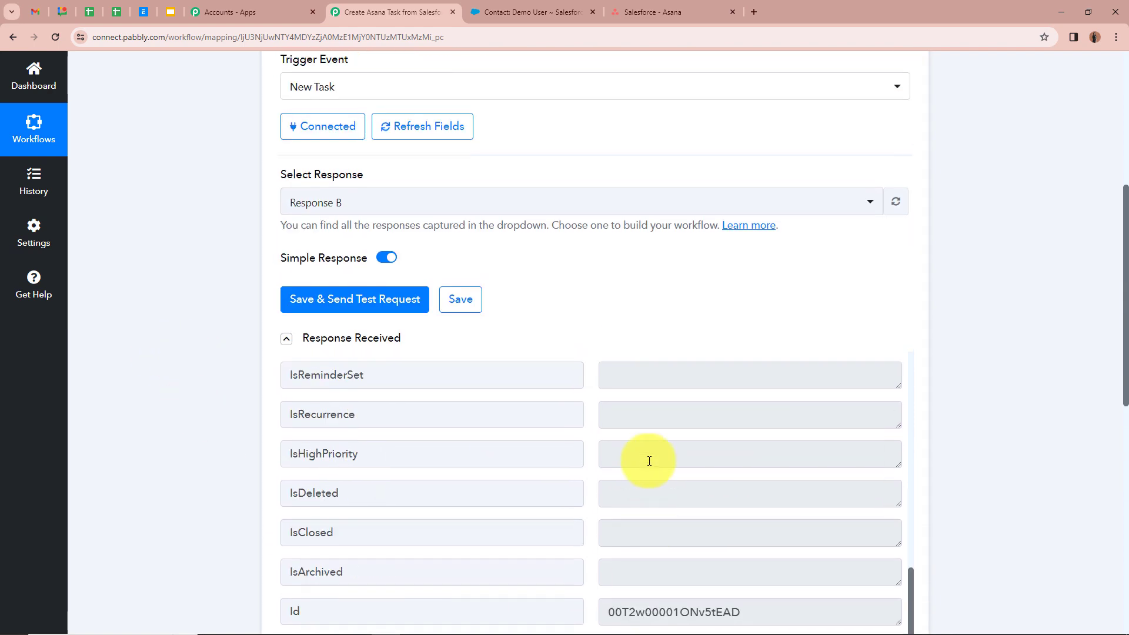
{"action": "scroll", "coordinate": [108, 340], "scroll_direction": "up", "scroll_amount": 6}
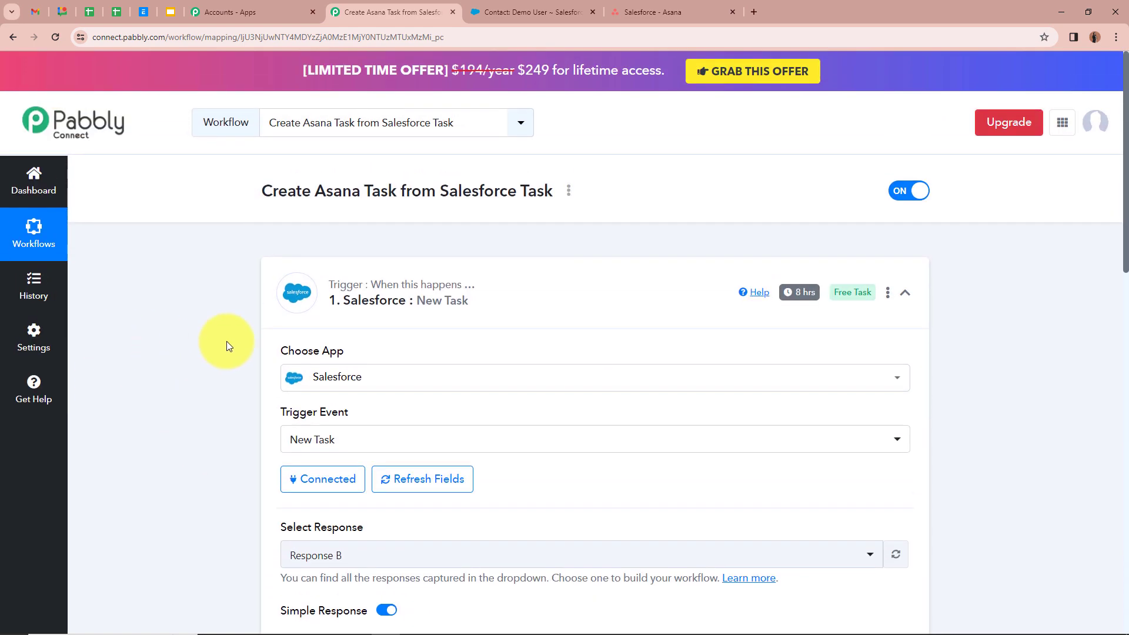
Collapse the Salesforce trigger and set the action step to Asana with the event Create a Task.
{"action": "left_click", "coordinate": [905, 292]}
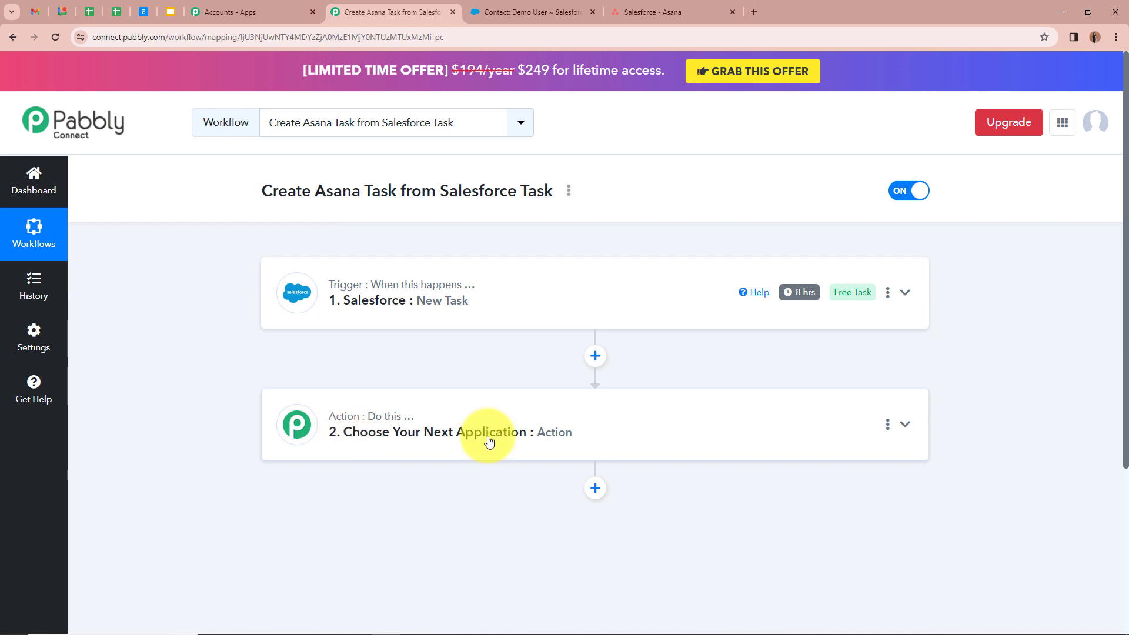
{"action": "left_click", "coordinate": [905, 426]}
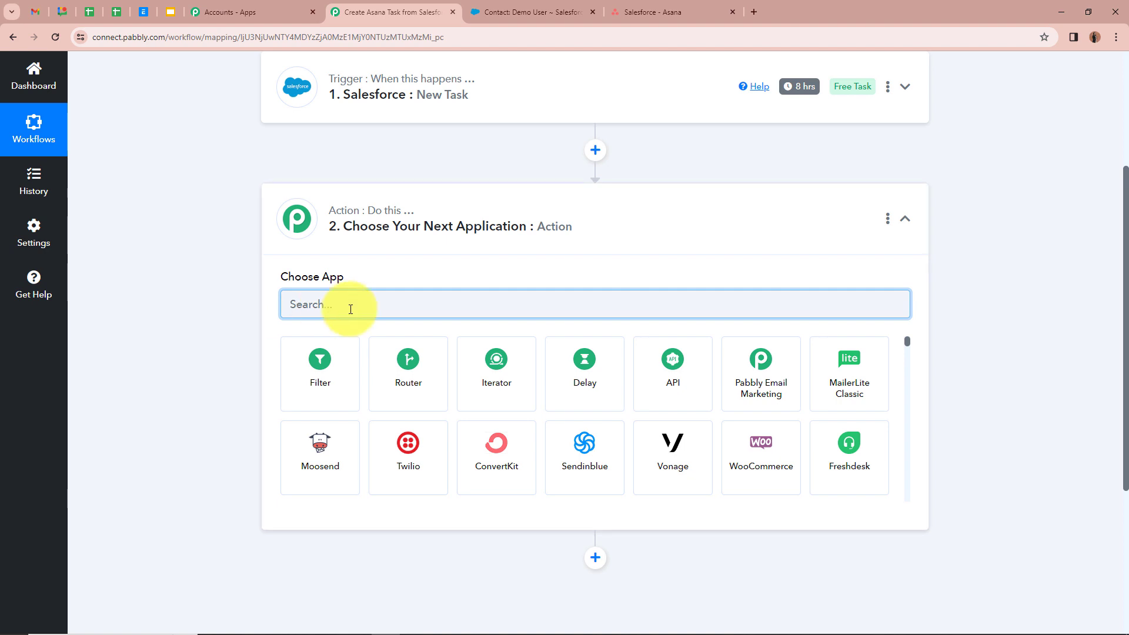
{"action": "type", "text": "Asa"}
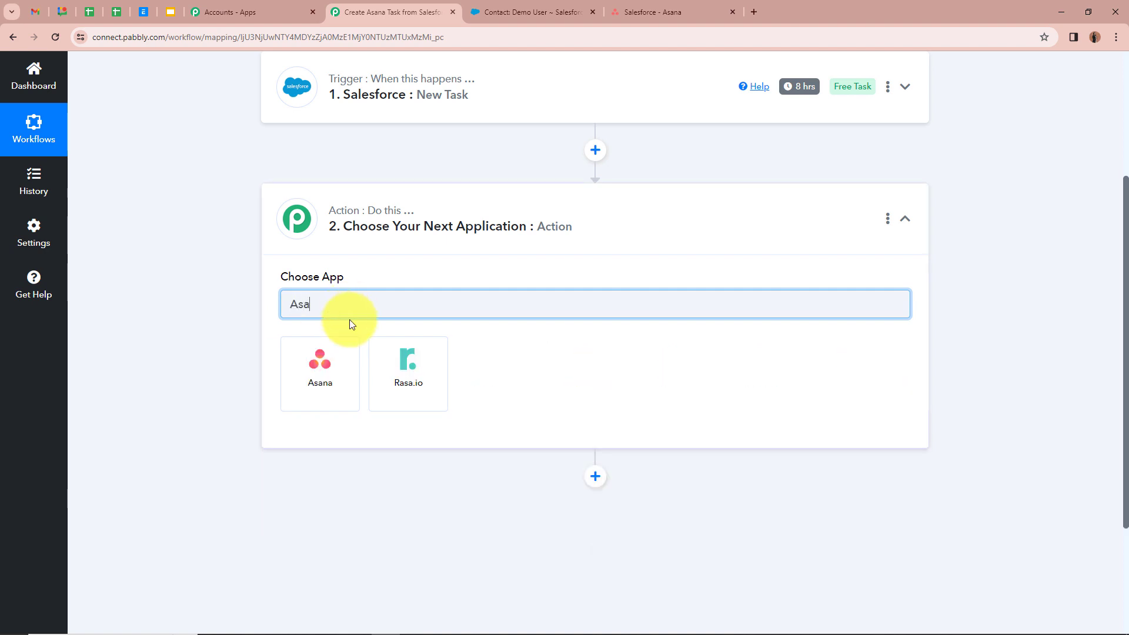
{"action": "left_click", "coordinate": [318, 376]}
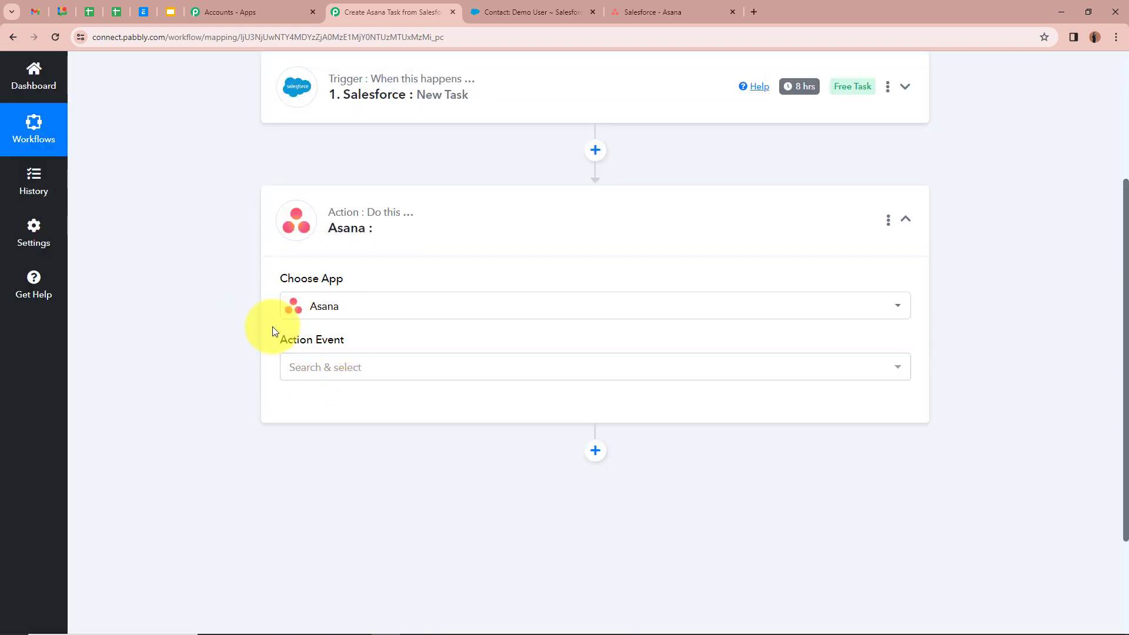
{"action": "left_click", "coordinate": [382, 370]}
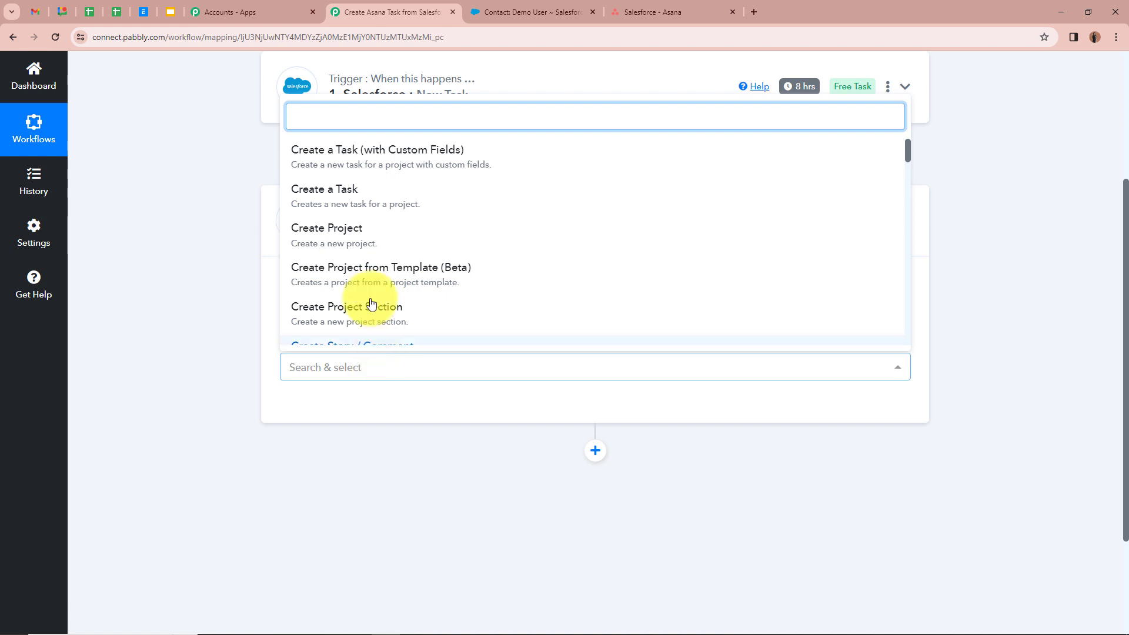
{"action": "left_click", "coordinate": [442, 197]}
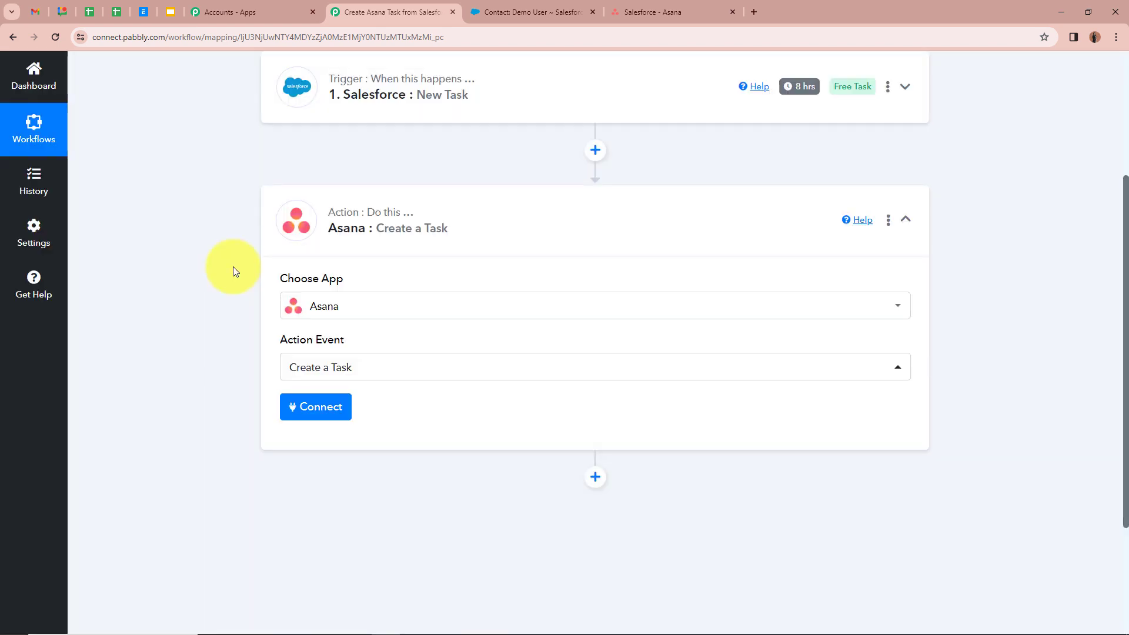
Add a new Asana connection to the action and choose pabblytuts.com as the workspace.
{"action": "scroll", "coordinate": [353, 312], "scroll_direction": "up", "scroll_amount": 2}
{"action": "scroll", "coordinate": [382, 340], "scroll_direction": "up", "scroll_amount": 1}
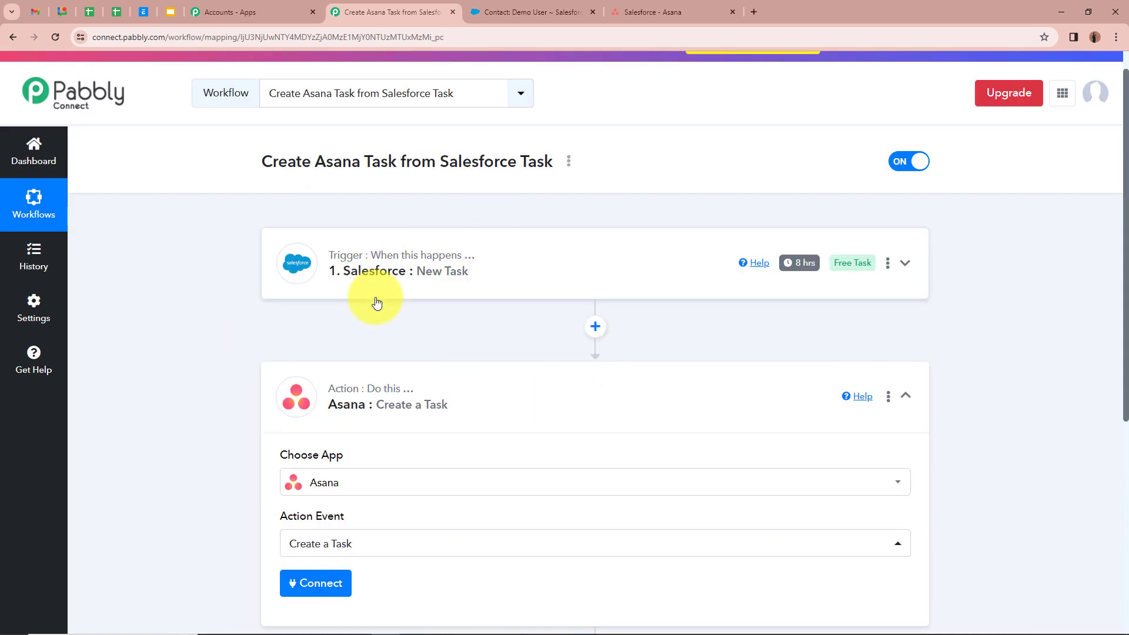
{"action": "scroll", "coordinate": [493, 276], "scroll_direction": "down", "scroll_amount": 4}
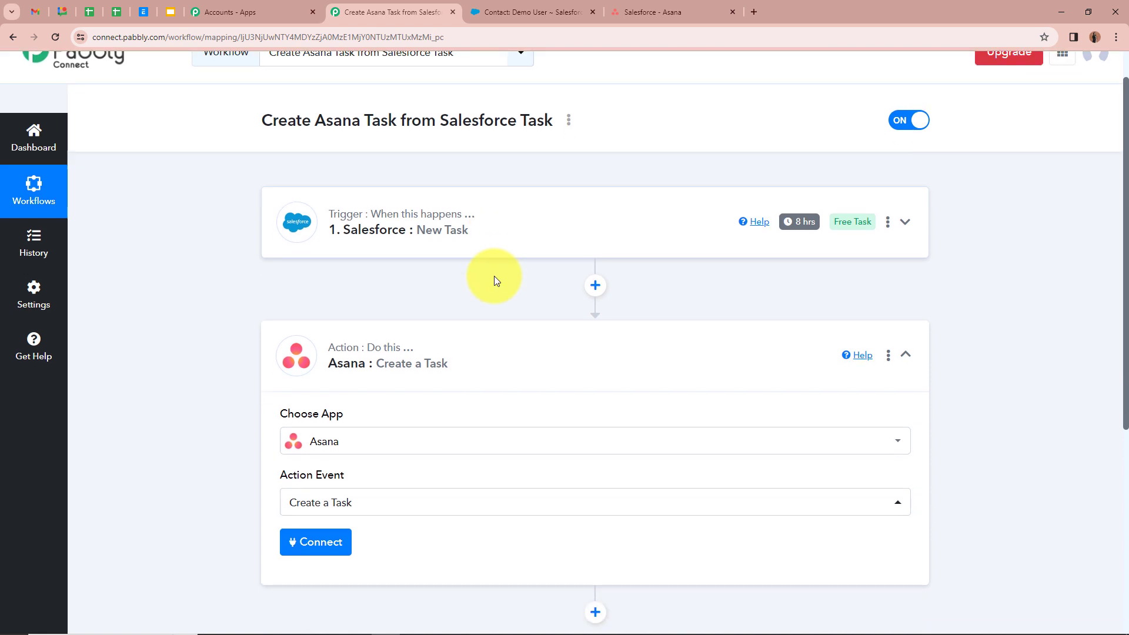
{"action": "scroll", "coordinate": [364, 336], "scroll_direction": "up", "scroll_amount": 2}
{"action": "scroll", "coordinate": [365, 336], "scroll_direction": "down", "scroll_amount": 2}
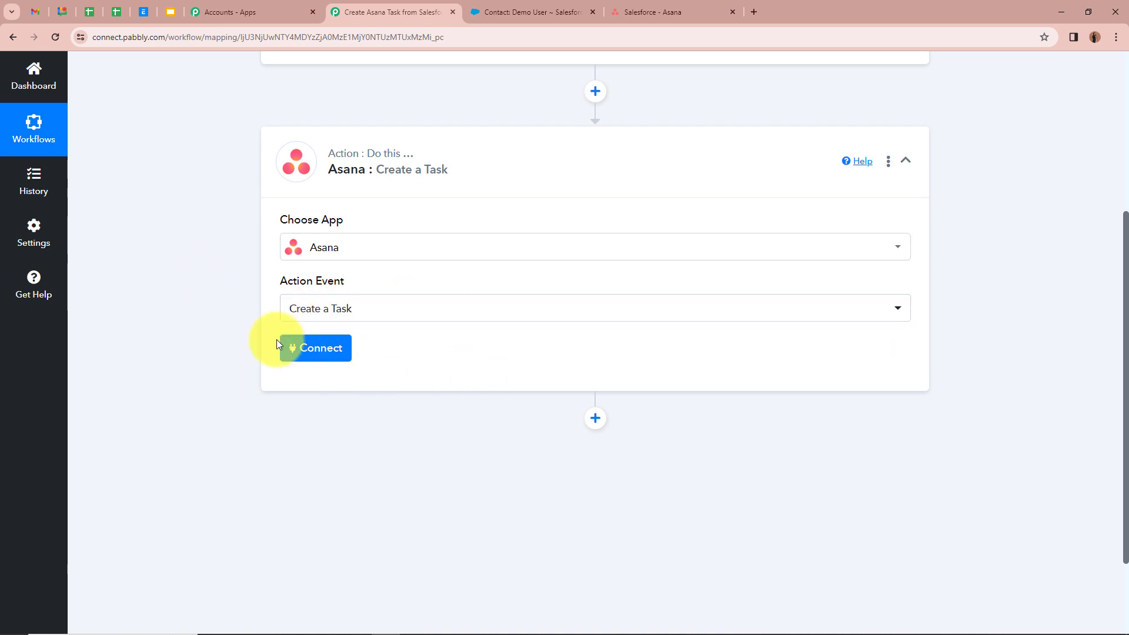
{"action": "left_click", "coordinate": [307, 350]}
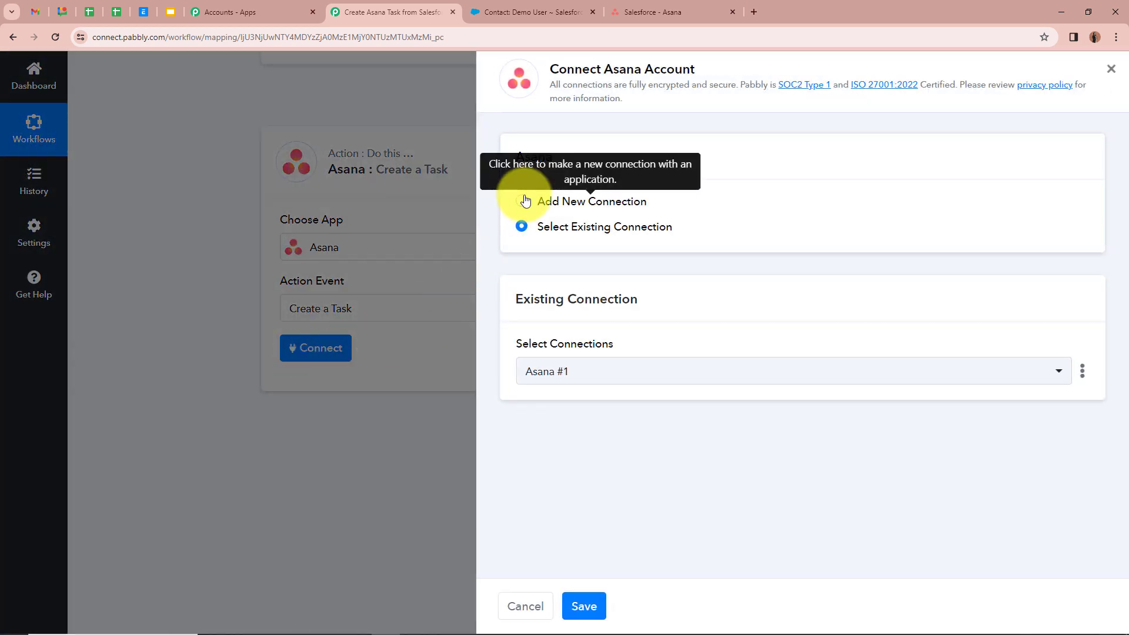
{"action": "left_click", "coordinate": [522, 201]}
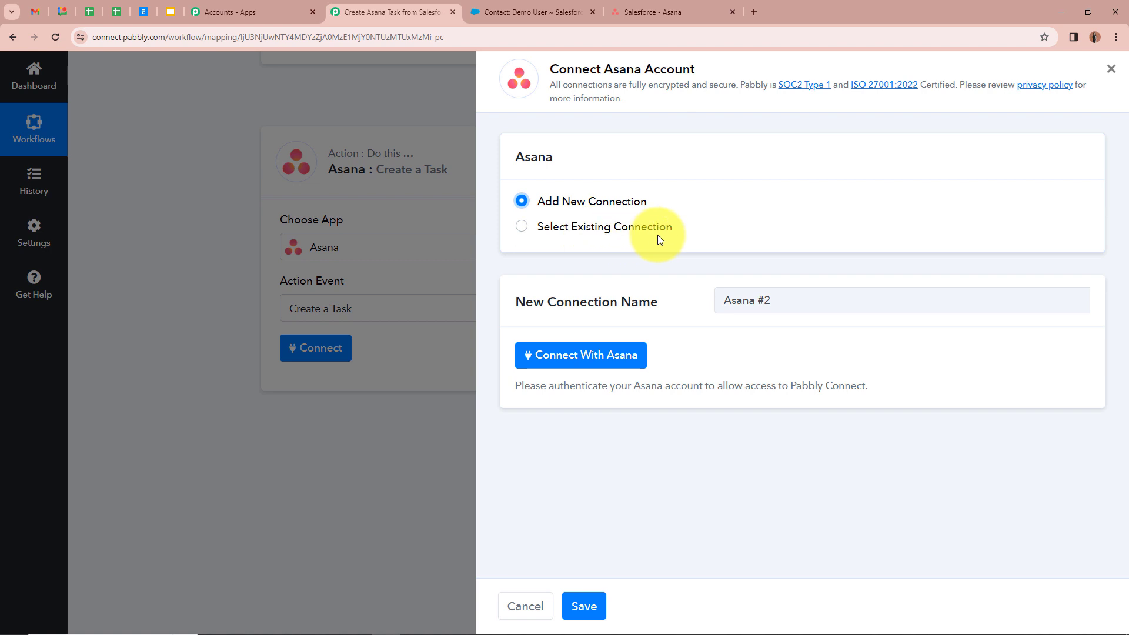
{"action": "left_click", "coordinate": [598, 364]}
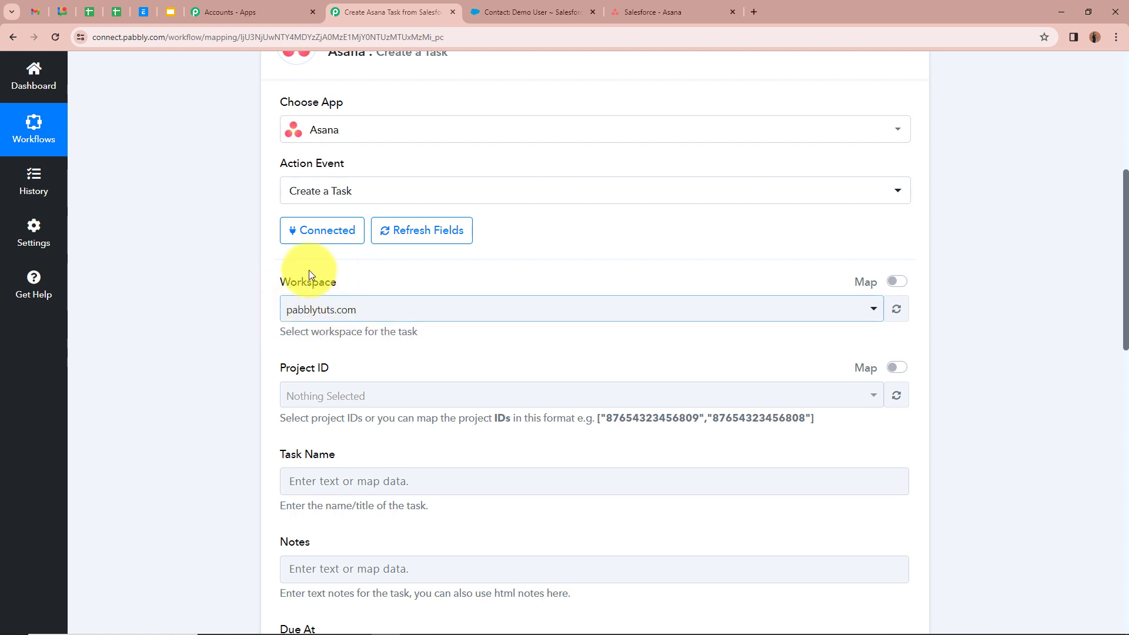
Check the project name in Asana, then return to Pabbly Connect and set the action's Project ID to Salesforce.
{"action": "scroll", "coordinate": [322, 306], "scroll_direction": "down", "scroll_amount": 2}
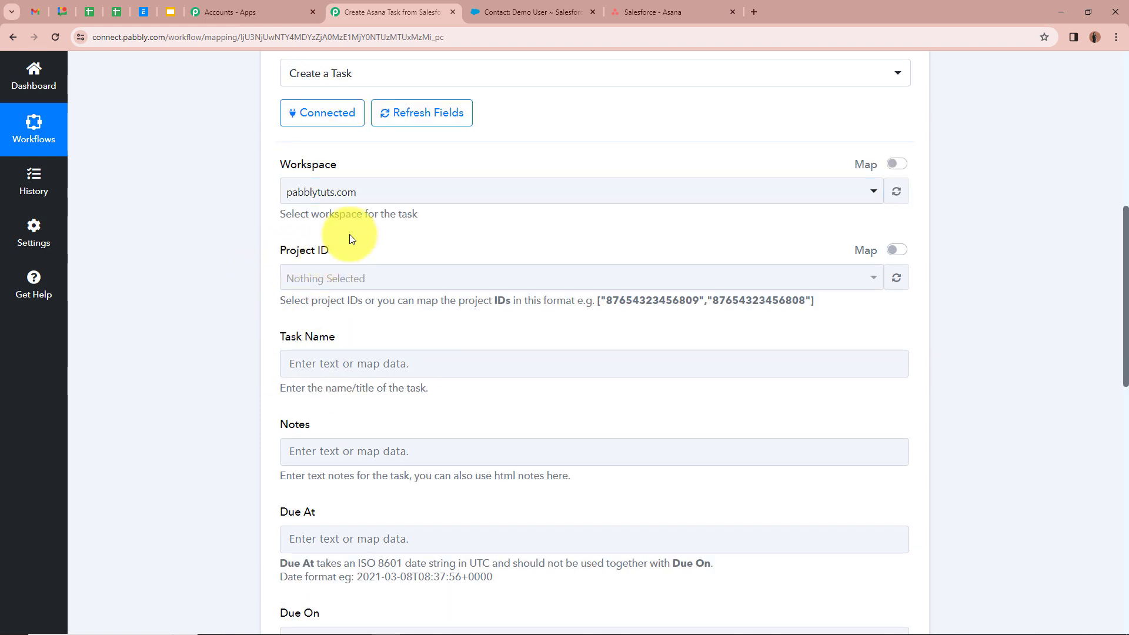
{"action": "left_click", "coordinate": [645, 11]}
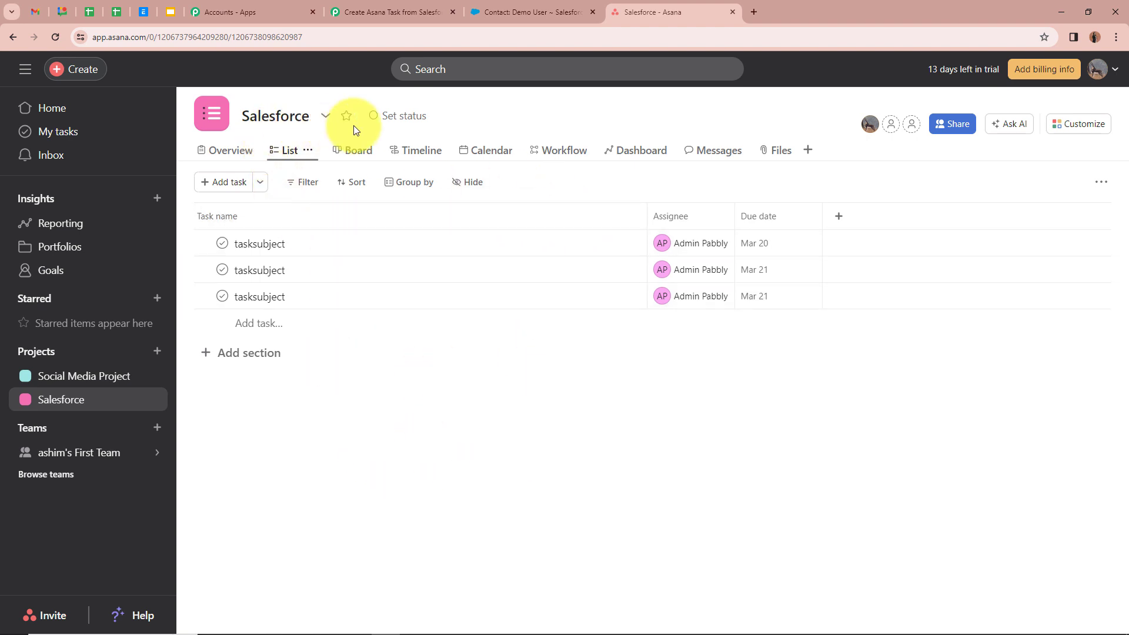
{"action": "left_click", "coordinate": [395, 13]}
{"action": "left_click", "coordinate": [483, 277]}
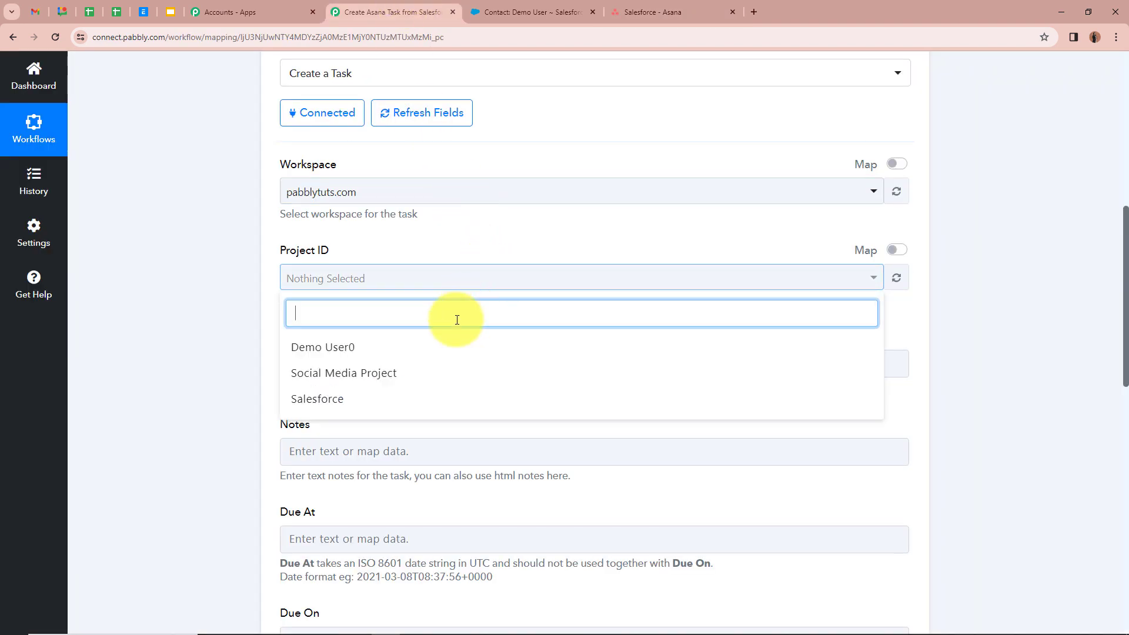
{"action": "left_click", "coordinate": [423, 399]}
{"action": "left_click", "coordinate": [157, 276]}
{"action": "scroll", "coordinate": [370, 316], "scroll_direction": "down", "scroll_amount": 1}
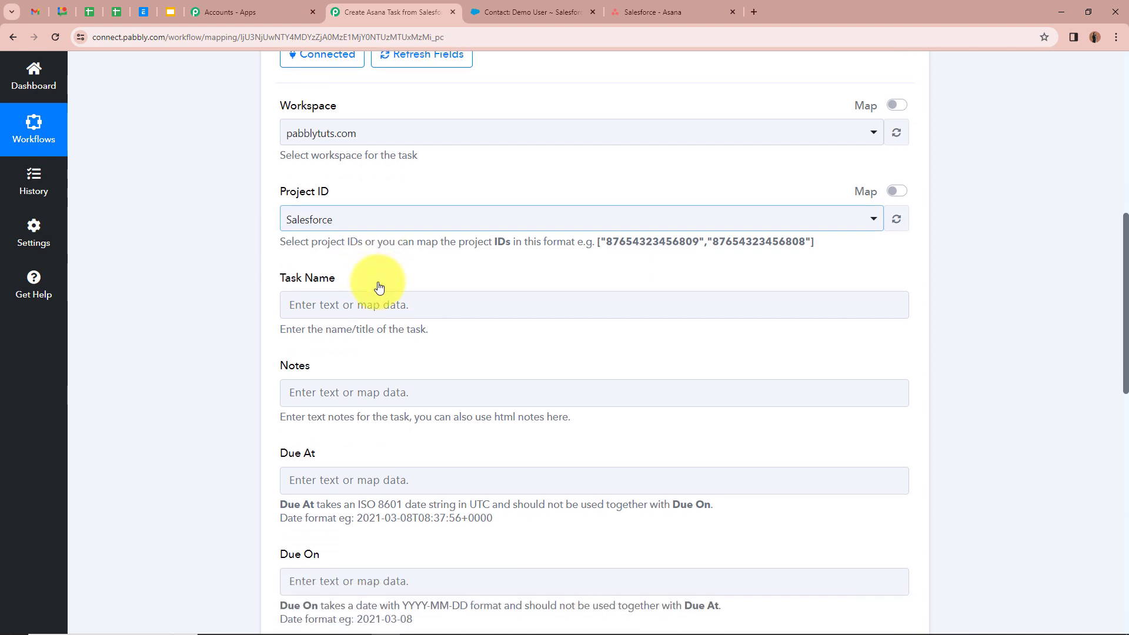
Map the Asana action's Task Name to the Subject value from the Salesforce New Task trigger.
{"action": "scroll", "coordinate": [256, 282], "scroll_direction": "down", "scroll_amount": 1}
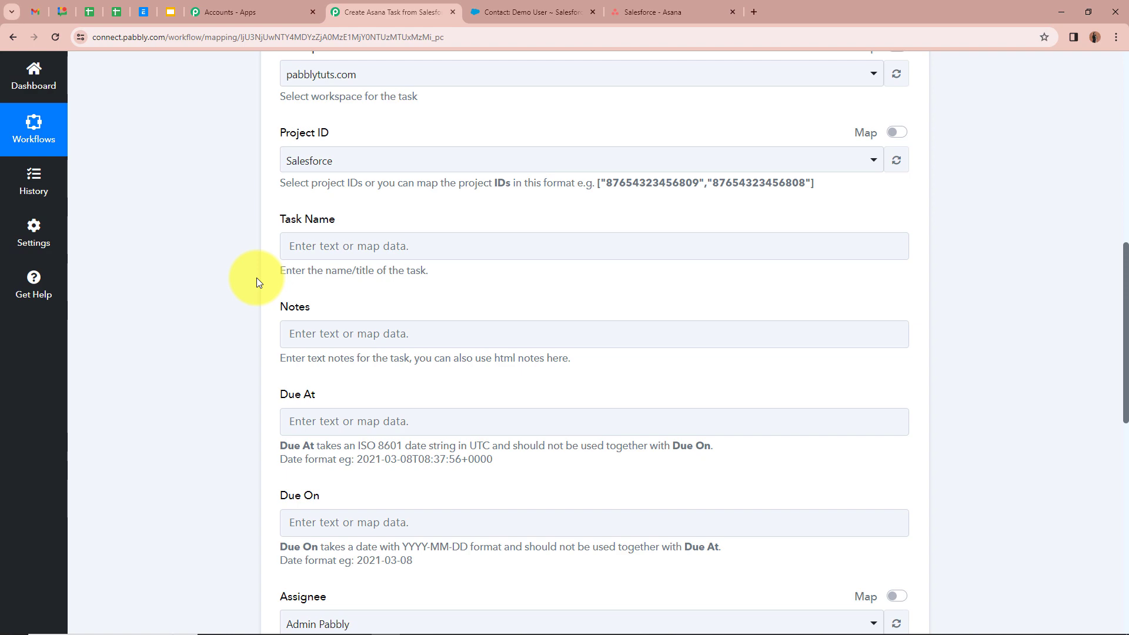
{"action": "scroll", "coordinate": [252, 270], "scroll_direction": "up", "scroll_amount": 10}
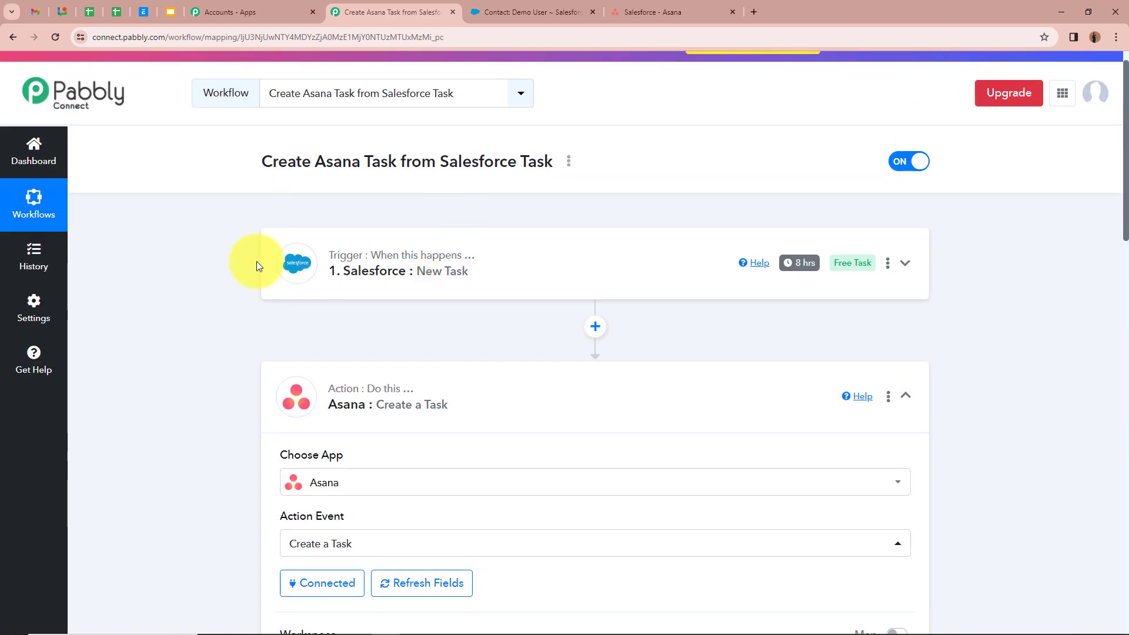
{"action": "scroll", "coordinate": [381, 222], "scroll_direction": "down", "scroll_amount": 9}
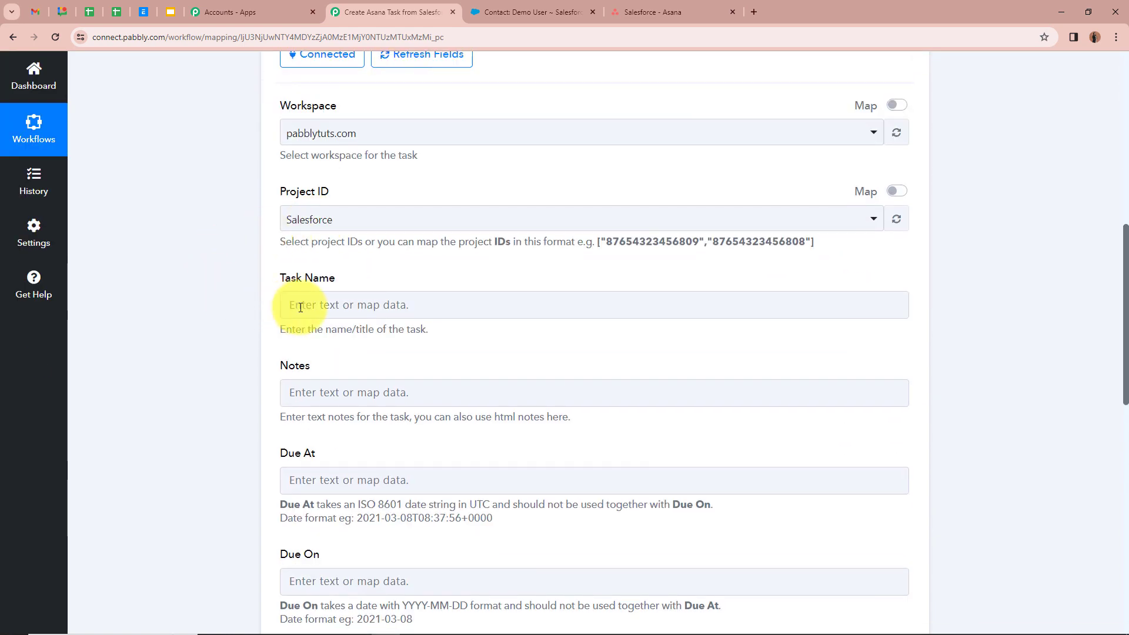
{"action": "left_click", "coordinate": [322, 303]}
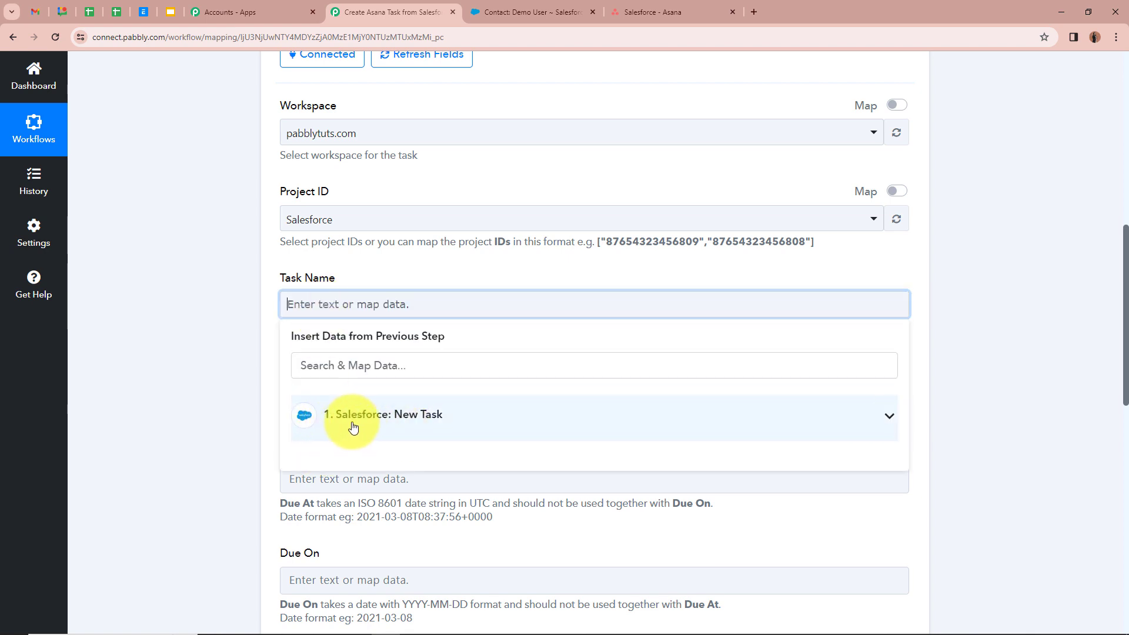
{"action": "left_click", "coordinate": [895, 416]}
{"action": "scroll", "coordinate": [664, 435], "scroll_direction": "down", "scroll_amount": 1}
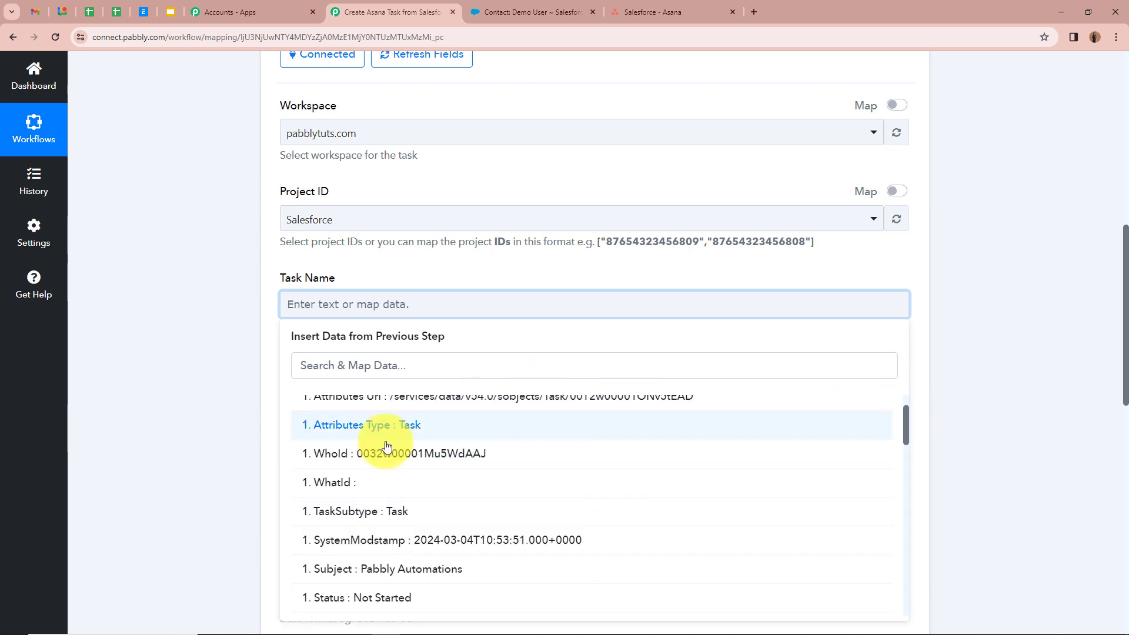
{"action": "scroll", "coordinate": [382, 453], "scroll_direction": "up", "scroll_amount": 2}
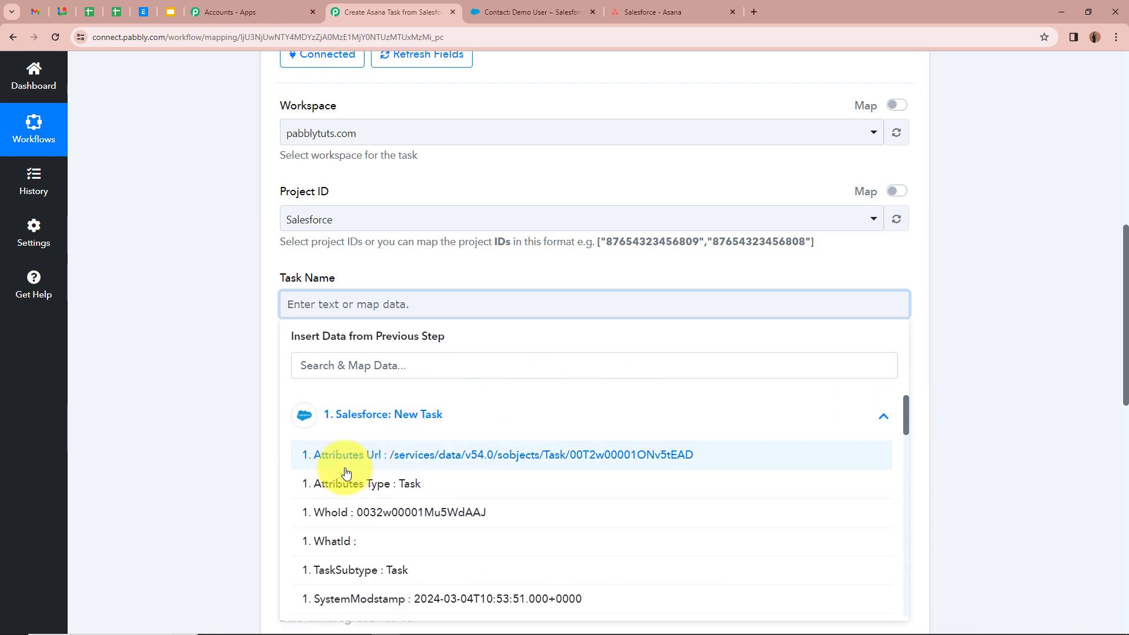
{"action": "scroll", "coordinate": [406, 474], "scroll_direction": "down", "scroll_amount": 2}
{"action": "scroll", "coordinate": [410, 476], "scroll_direction": "down", "scroll_amount": 3}
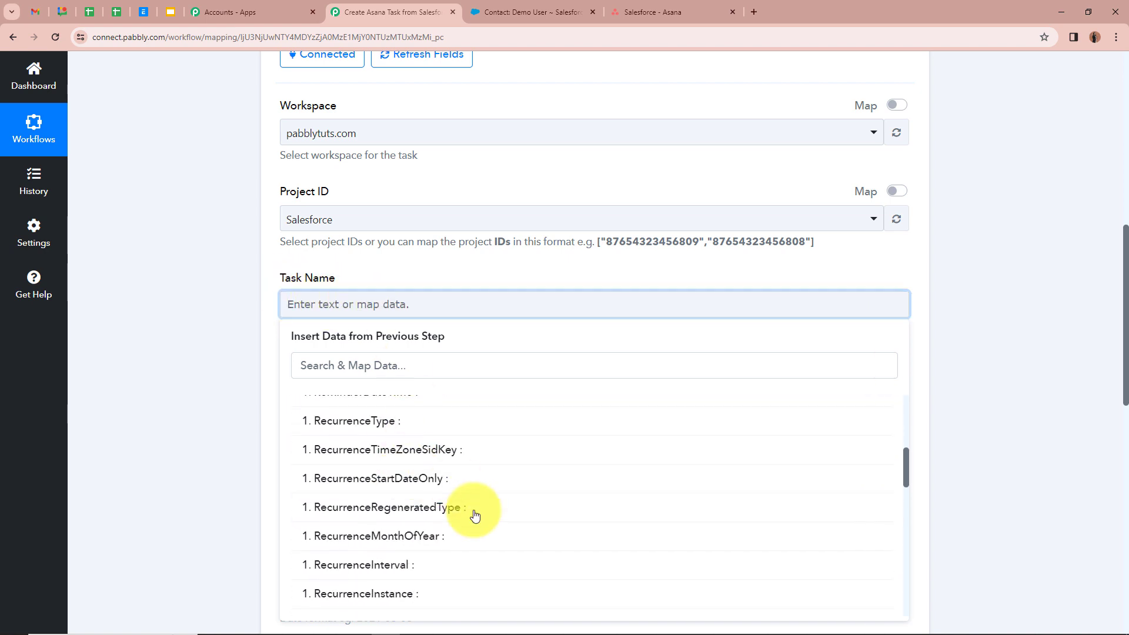
{"action": "scroll", "coordinate": [475, 511], "scroll_direction": "down", "scroll_amount": 6}
{"action": "scroll", "coordinate": [479, 497], "scroll_direction": "up", "scroll_amount": 2}
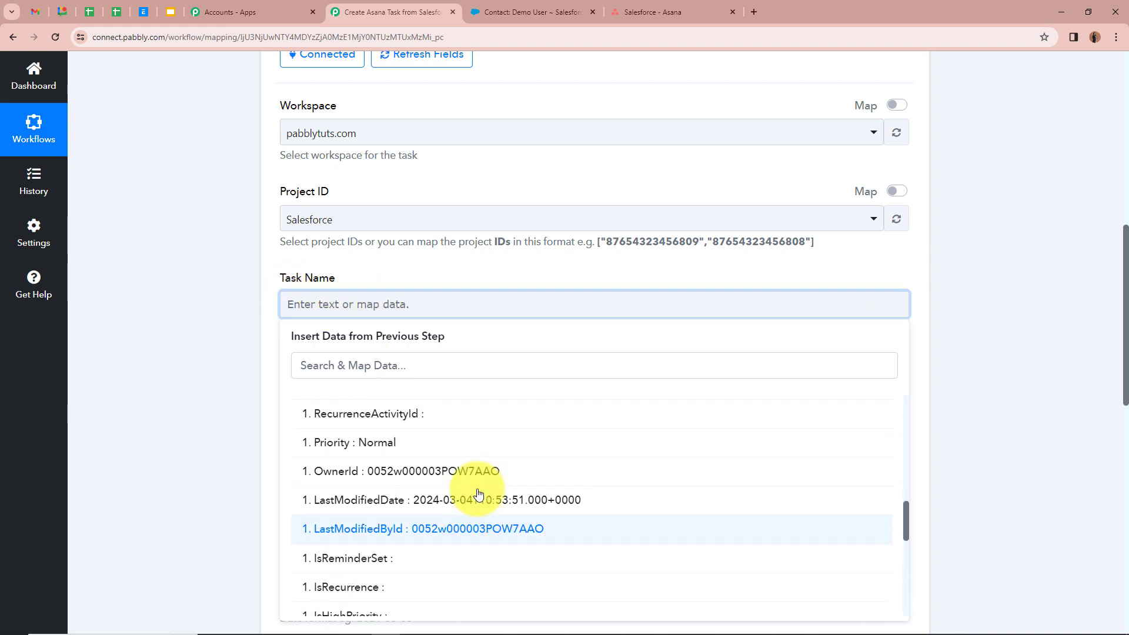
{"action": "scroll", "coordinate": [476, 496], "scroll_direction": "up", "scroll_amount": 10}
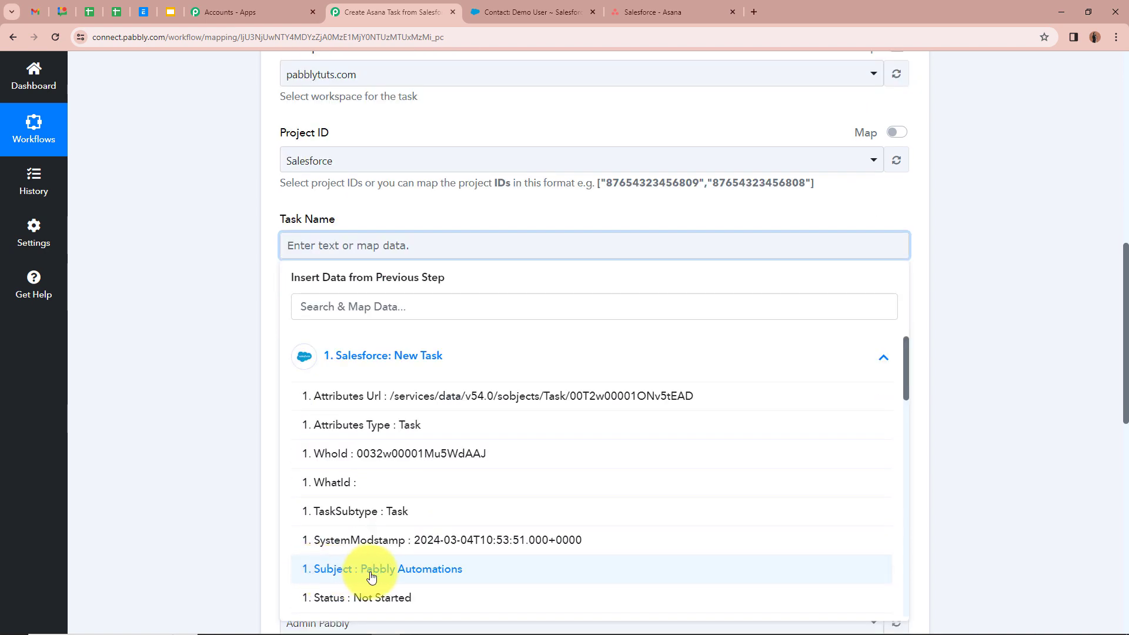
{"action": "left_click", "coordinate": [470, 570]}
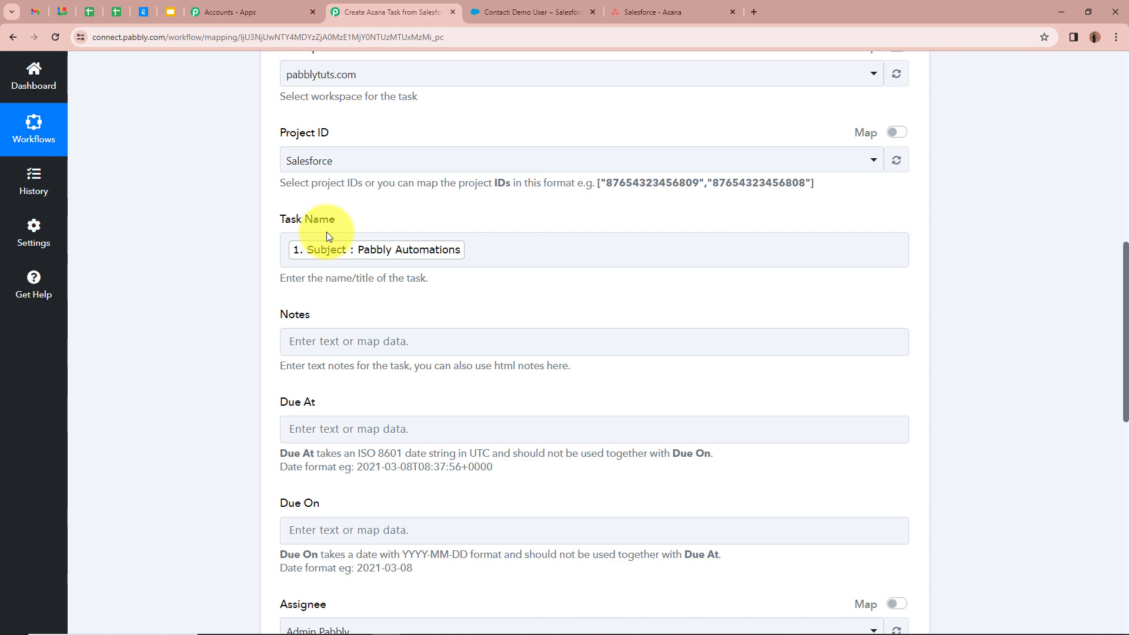
Map the Asana action's Due At field to the ActivityDate value from the Salesforce New Task trigger.
{"action": "scroll", "coordinate": [335, 247], "scroll_direction": "up", "scroll_amount": 9}
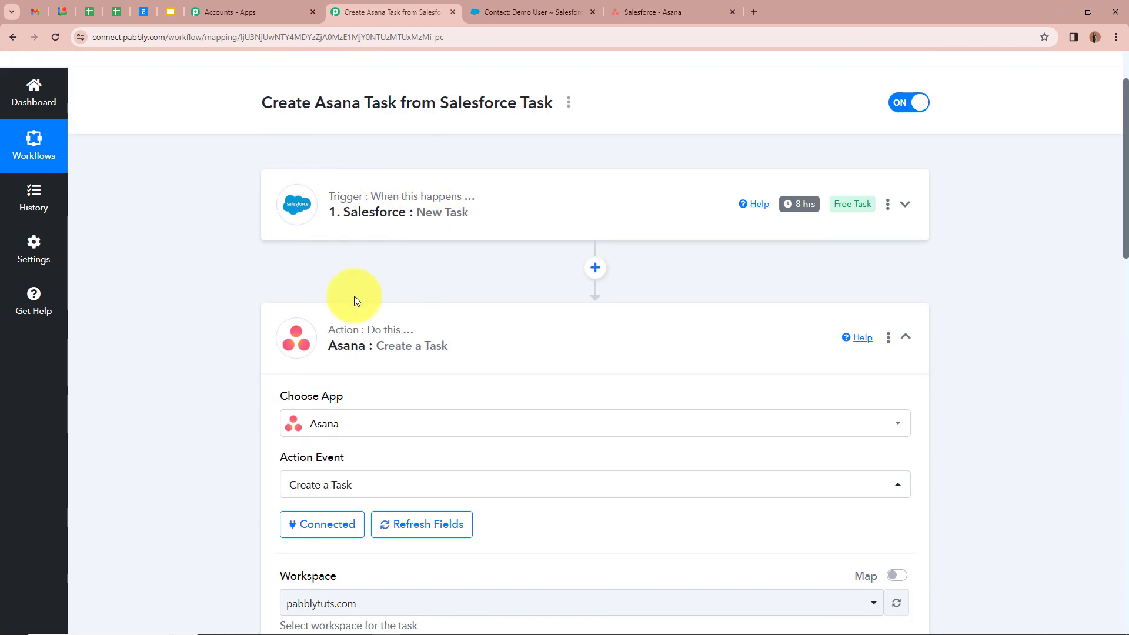
{"action": "scroll", "coordinate": [285, 252], "scroll_direction": "down", "scroll_amount": 8}
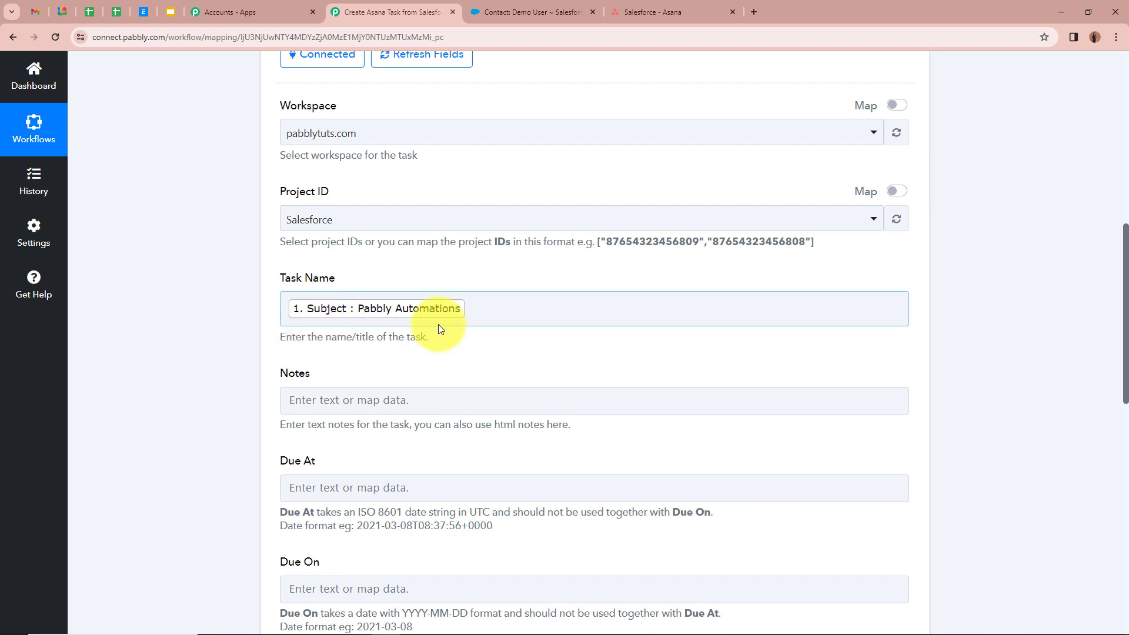
{"action": "scroll", "coordinate": [215, 361], "scroll_direction": "down", "scroll_amount": 2}
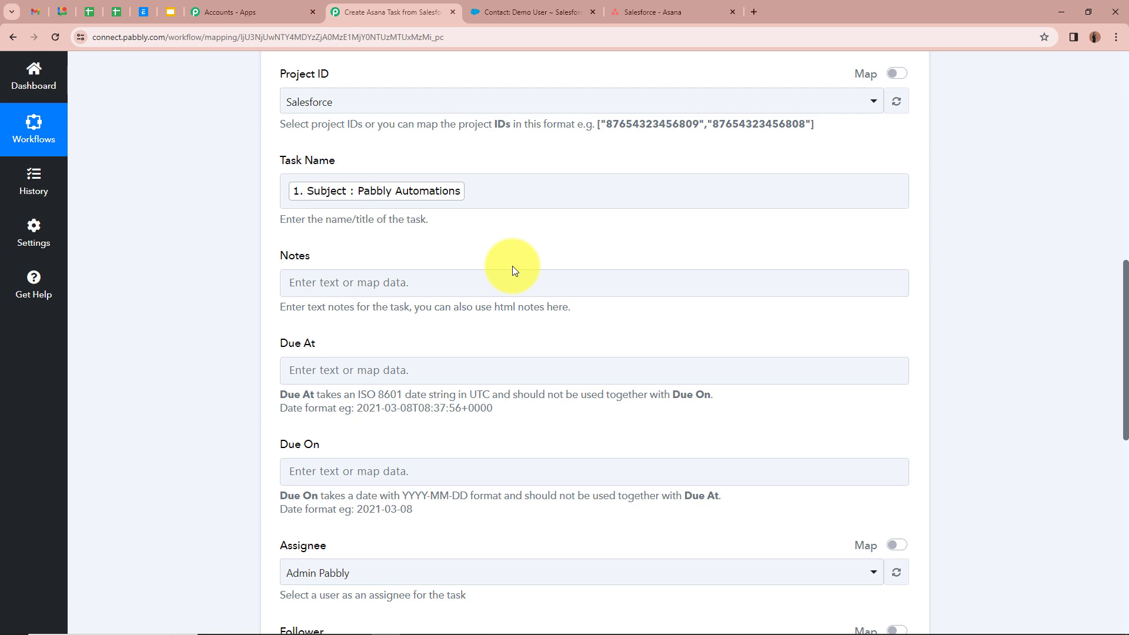
{"action": "scroll", "coordinate": [512, 271], "scroll_direction": "down", "scroll_amount": 1}
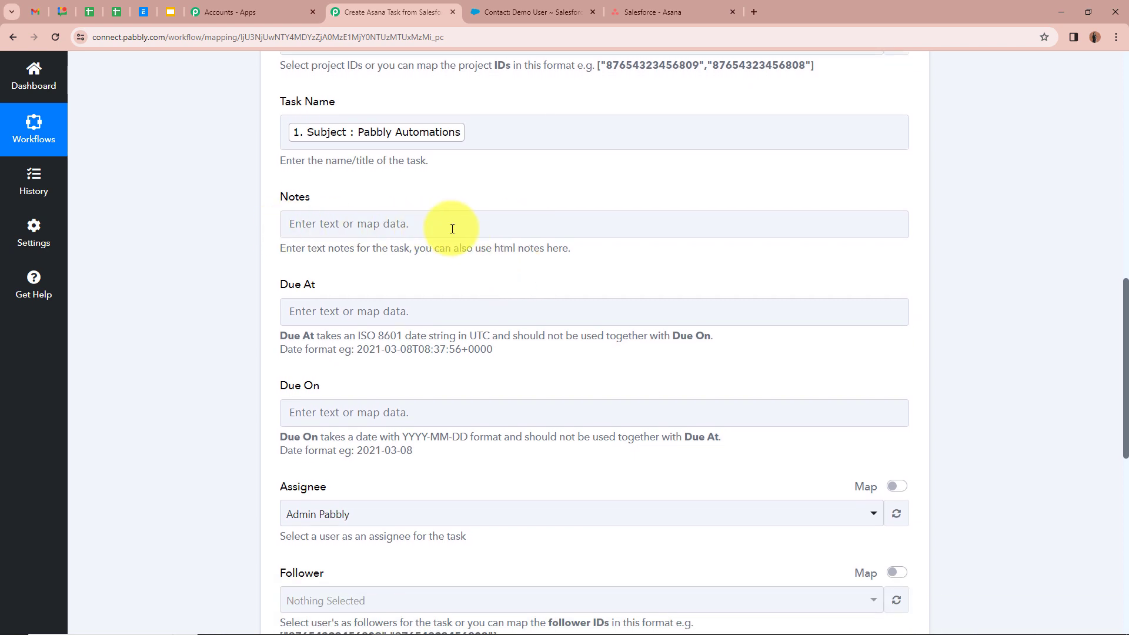
{"action": "scroll", "coordinate": [227, 259], "scroll_direction": "down", "scroll_amount": 3}
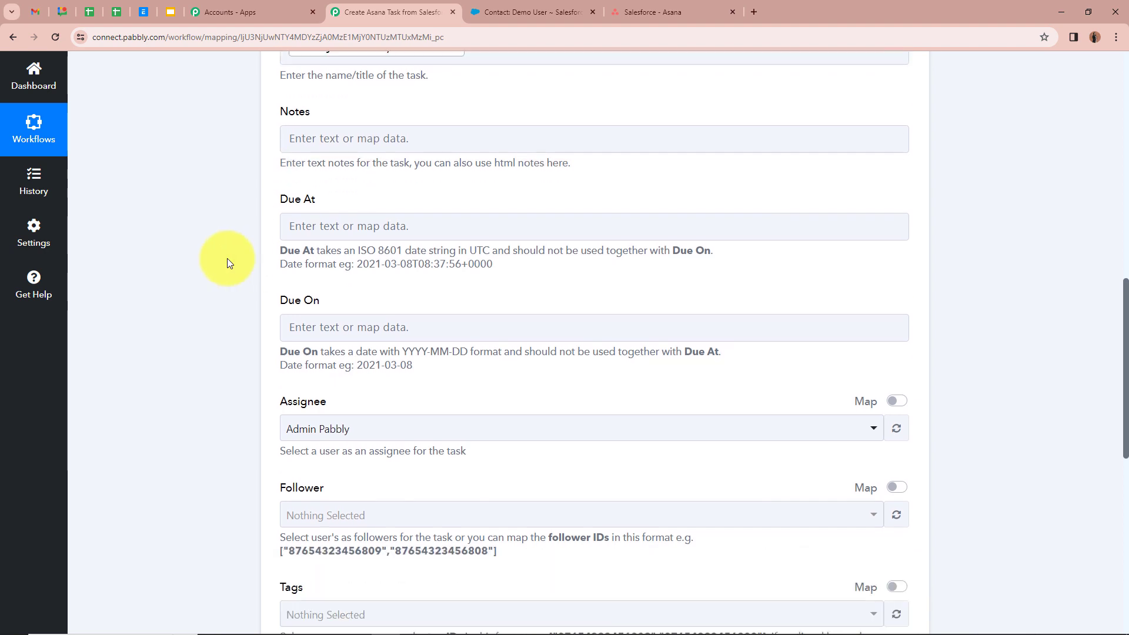
{"action": "scroll", "coordinate": [298, 171], "scroll_direction": "up", "scroll_amount": 1}
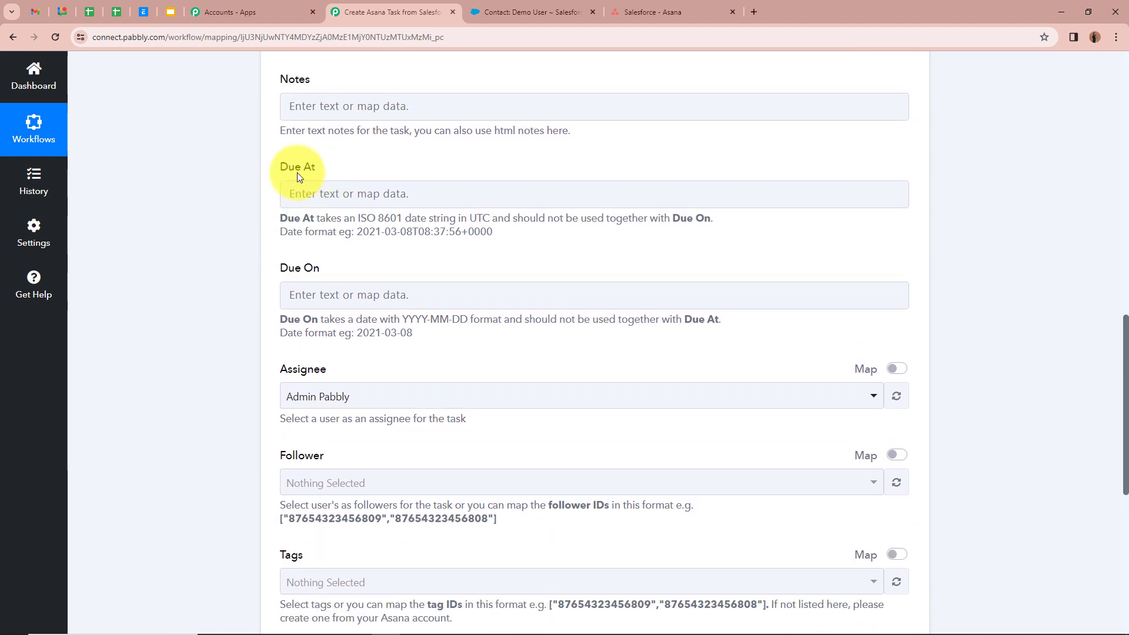
{"action": "left_click", "coordinate": [379, 189]}
{"action": "left_click", "coordinate": [888, 305]}
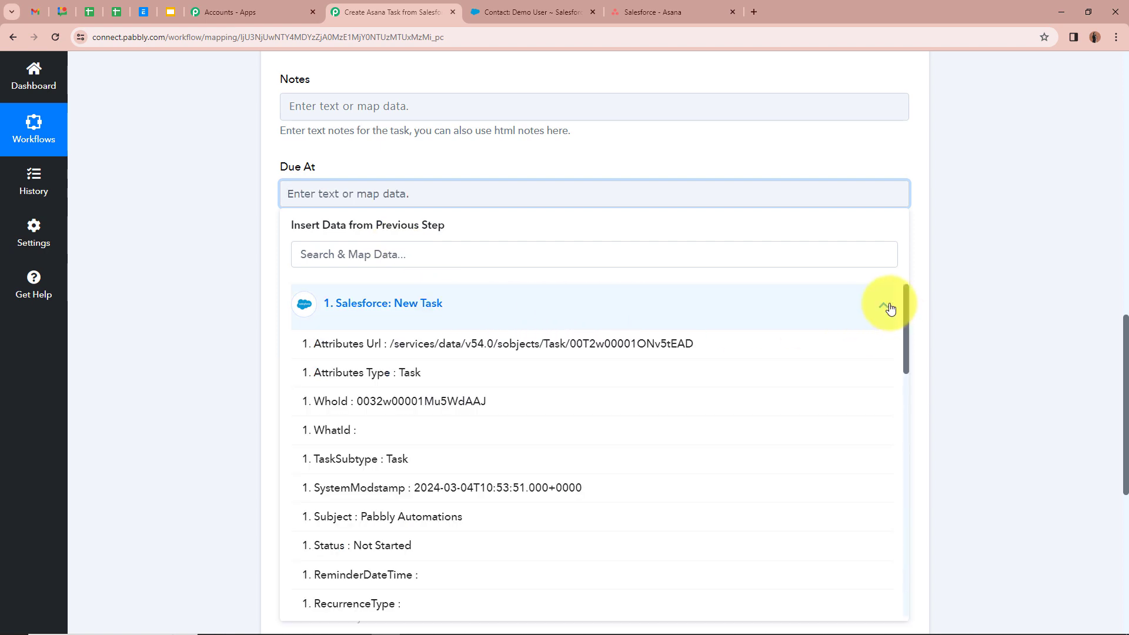
{"action": "scroll", "coordinate": [517, 486], "scroll_direction": "down", "scroll_amount": 10}
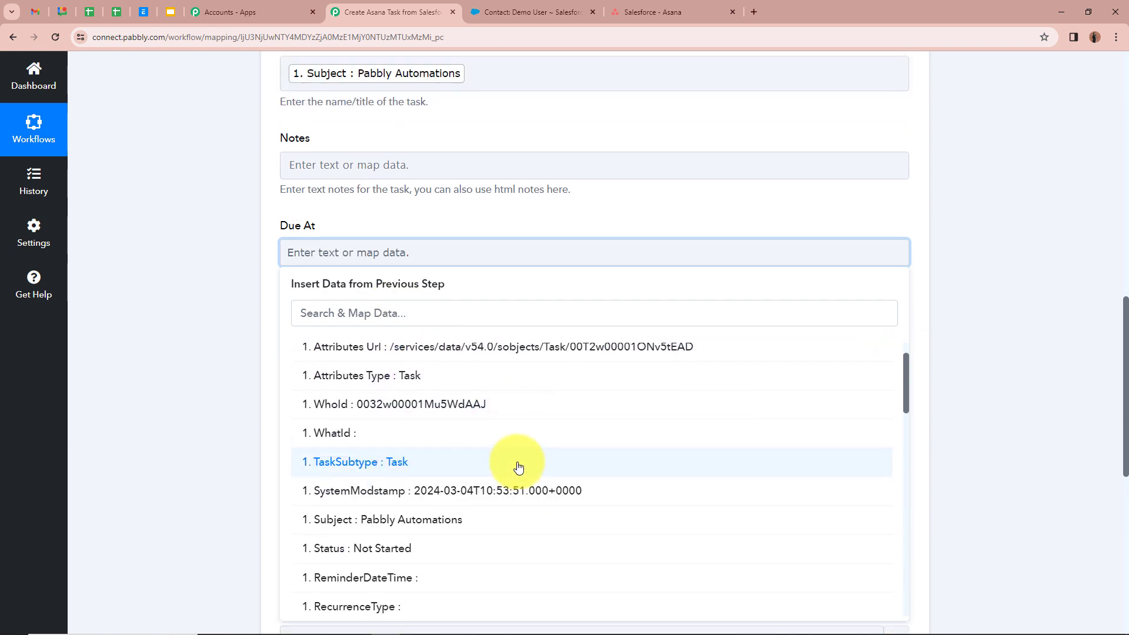
{"action": "scroll", "coordinate": [498, 441], "scroll_direction": "down", "scroll_amount": 7}
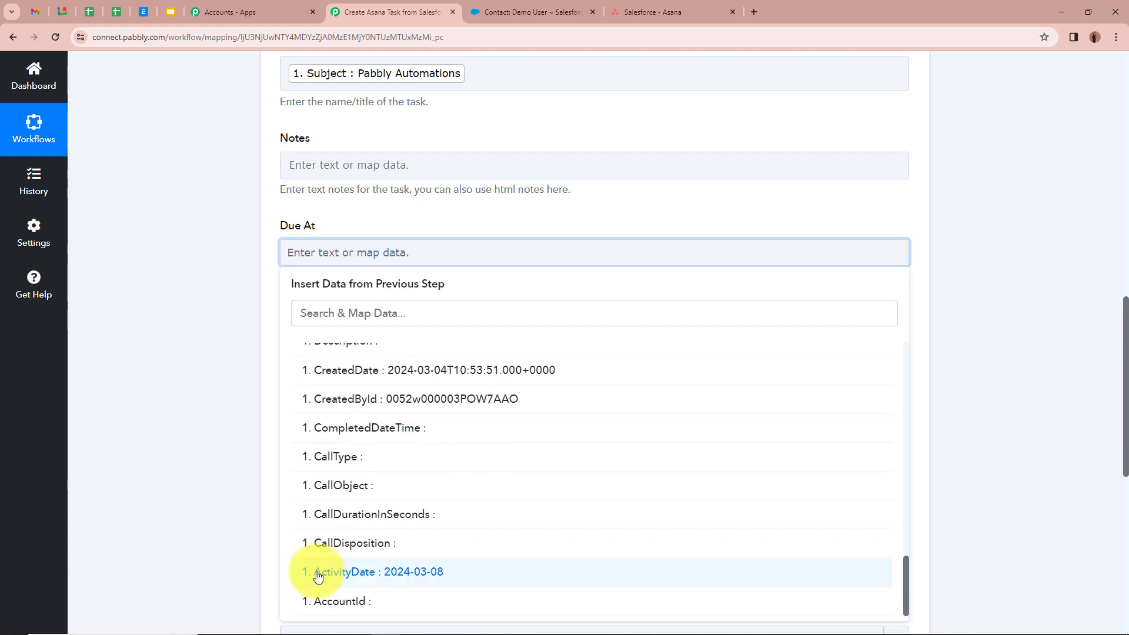
{"action": "left_click", "coordinate": [441, 575]}
{"action": "left_click", "coordinate": [244, 379]}
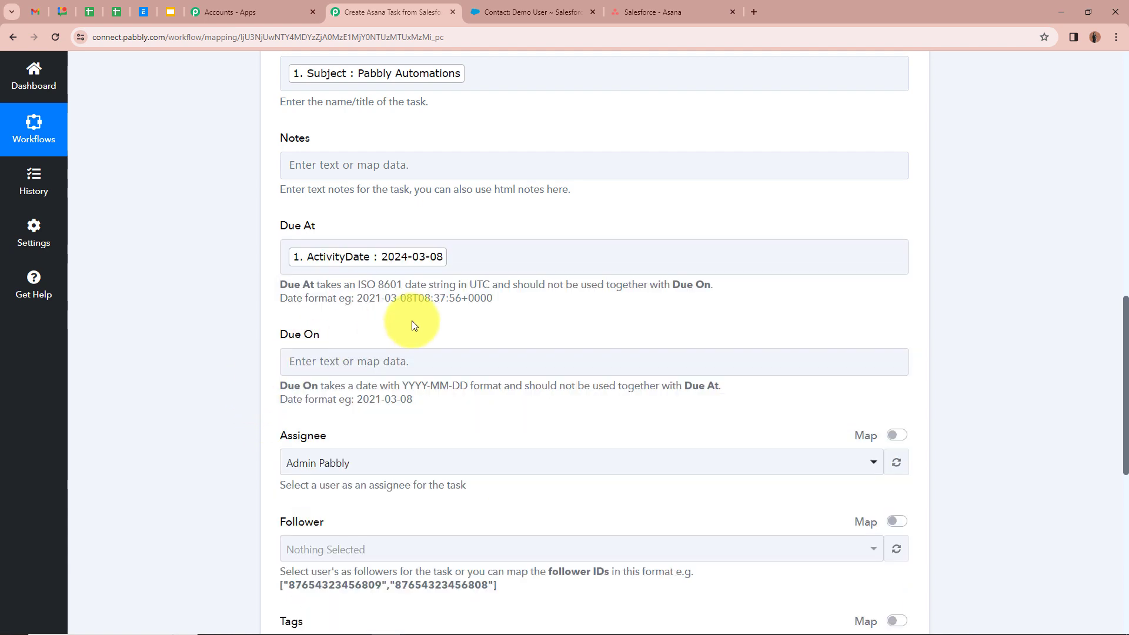
Append T18:29:59+0000 directly after the mapped ActivityDate in Due At to match the ISO 8601 example format.
{"action": "left_click_drag", "start_coordinate": [366, 298], "coordinate": [524, 308]}
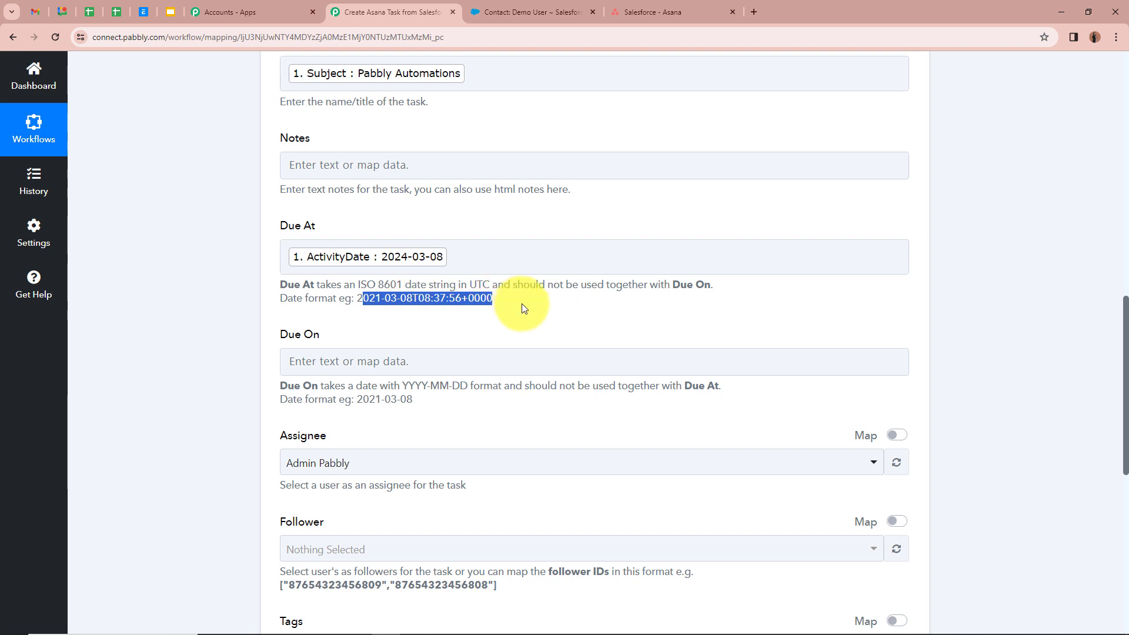
{"action": "left_click", "coordinate": [521, 303]}
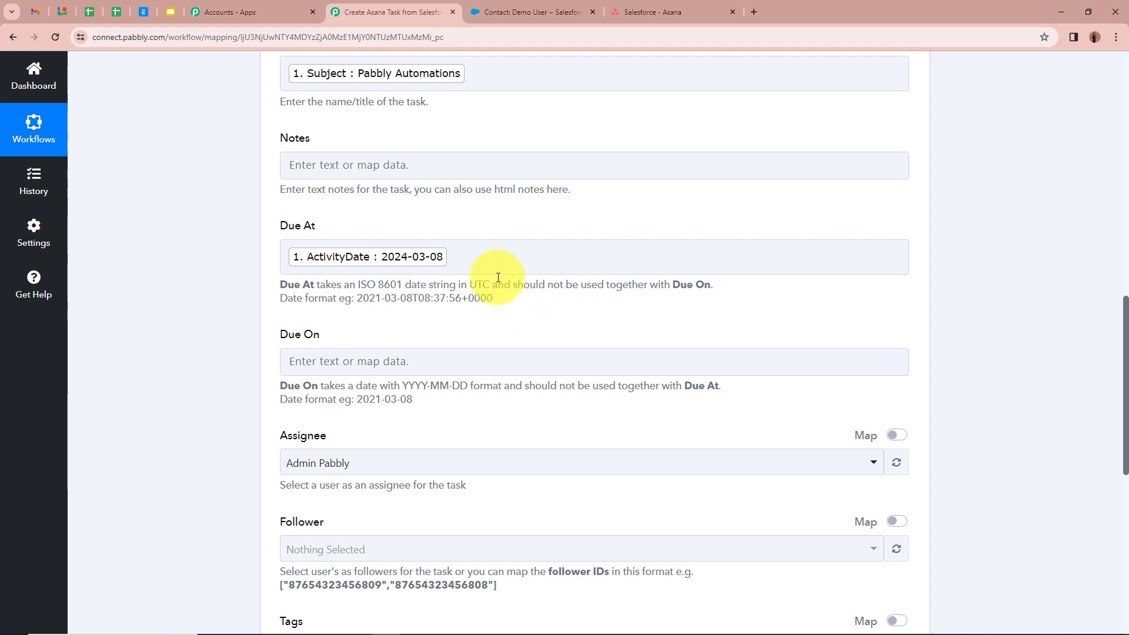
{"action": "left_click", "coordinate": [455, 260]}
{"action": "left_click_drag", "start_coordinate": [411, 298], "coordinate": [548, 302]}
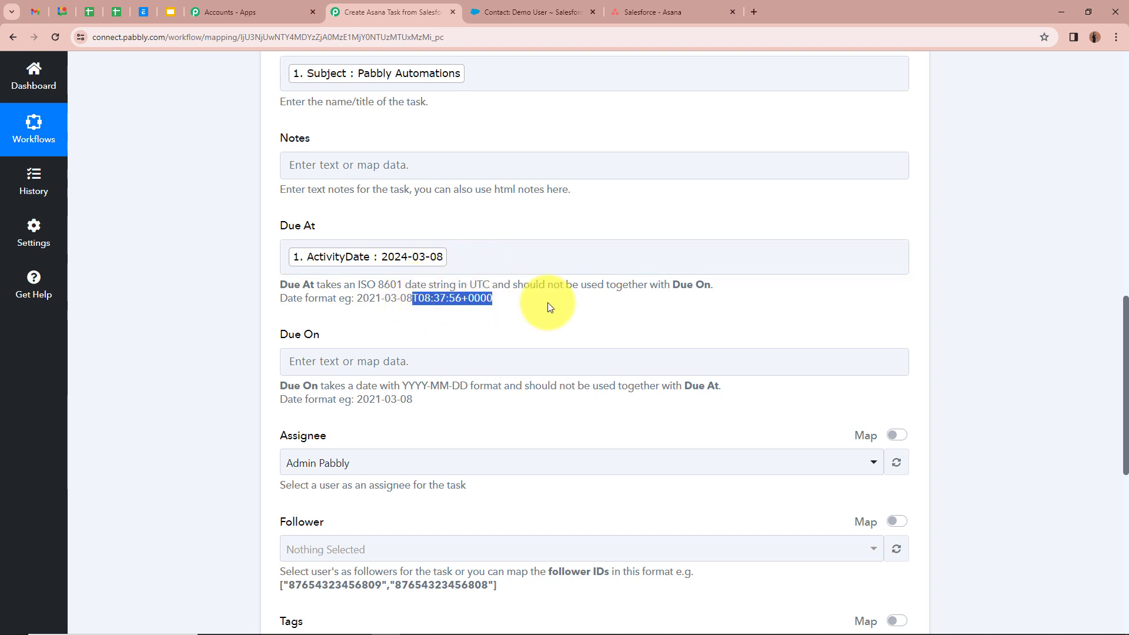
{"action": "left_click", "coordinate": [547, 302]}
{"action": "left_click", "coordinate": [492, 258]}
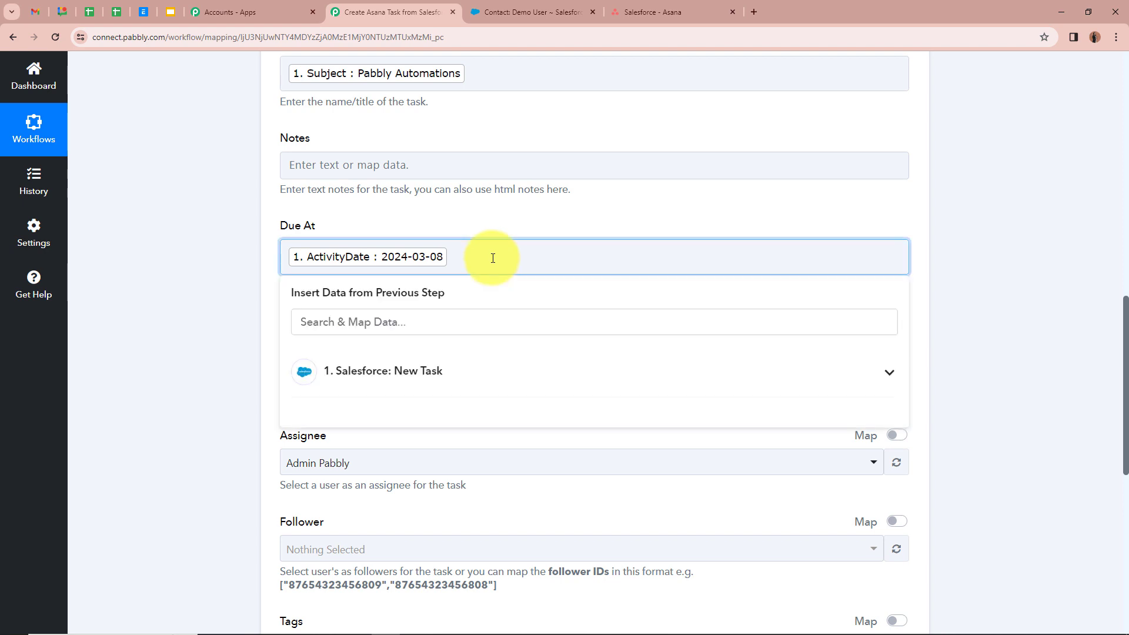
{"action": "type", "text": "T18:29:59+0000"}
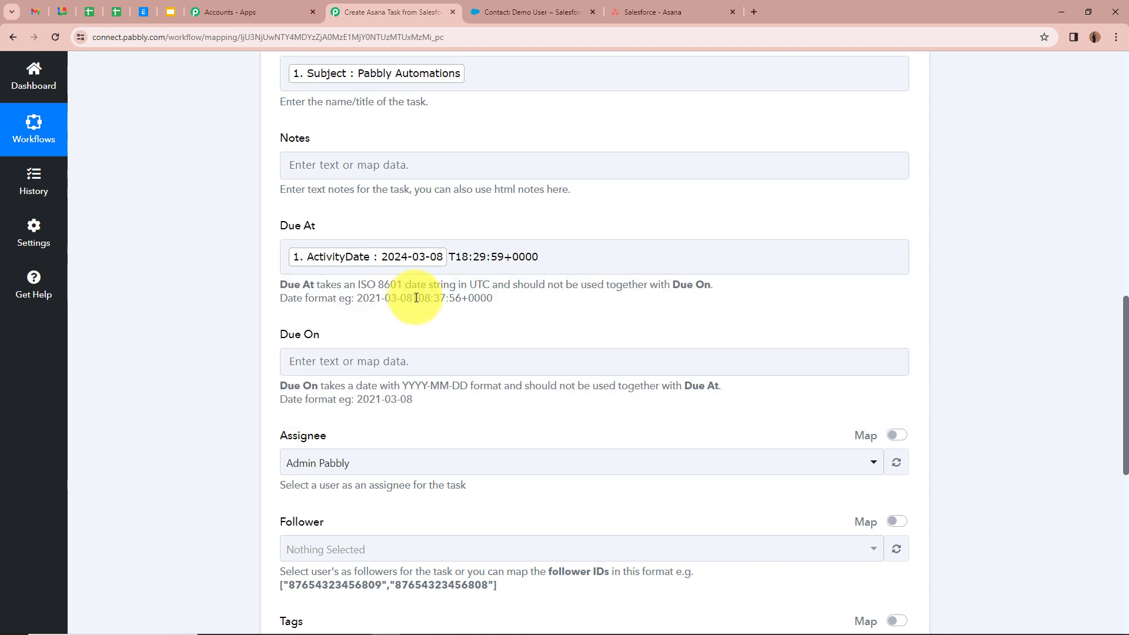
{"action": "left_click_drag", "start_coordinate": [413, 298], "coordinate": [494, 299]}
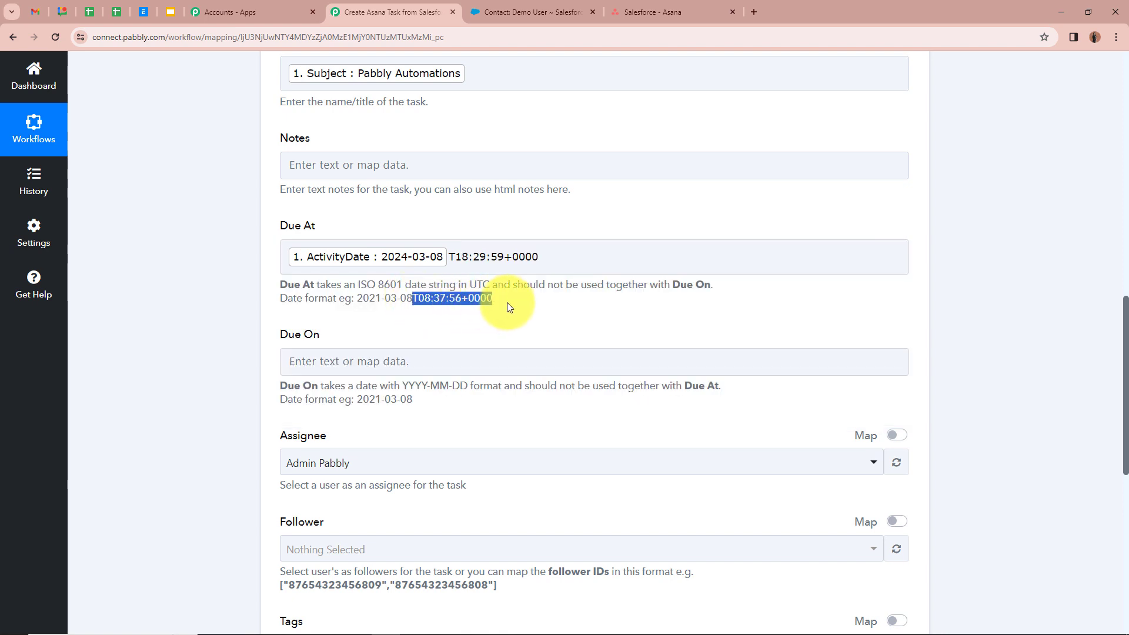
{"action": "left_click", "coordinate": [266, 288]}
{"action": "left_click", "coordinate": [481, 260]}
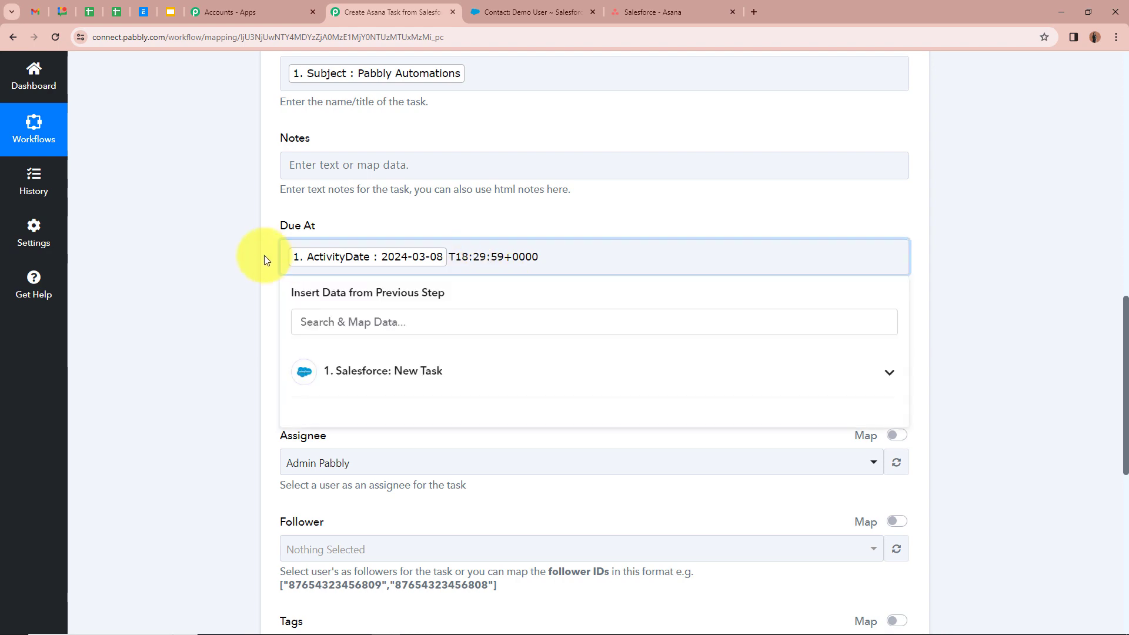
{"action": "left_click", "coordinate": [266, 260]}
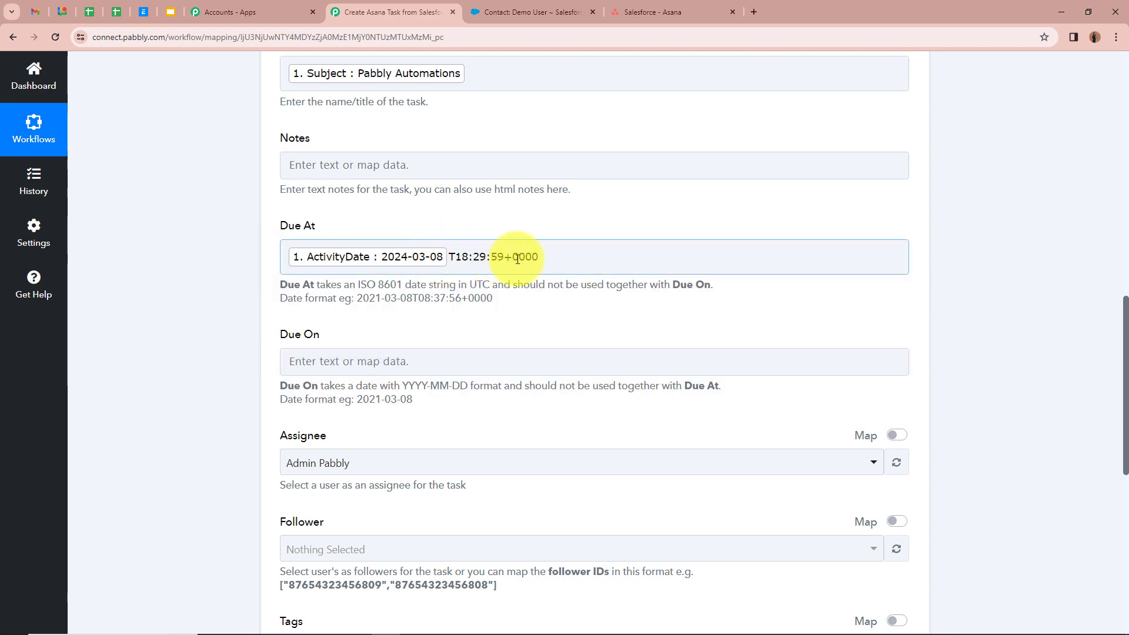
{"action": "left_click", "coordinate": [233, 259]}
Choose Admin Pabbly as the assignee for the Asana task.
{"action": "scroll", "coordinate": [233, 257], "scroll_direction": "down", "scroll_amount": 1}
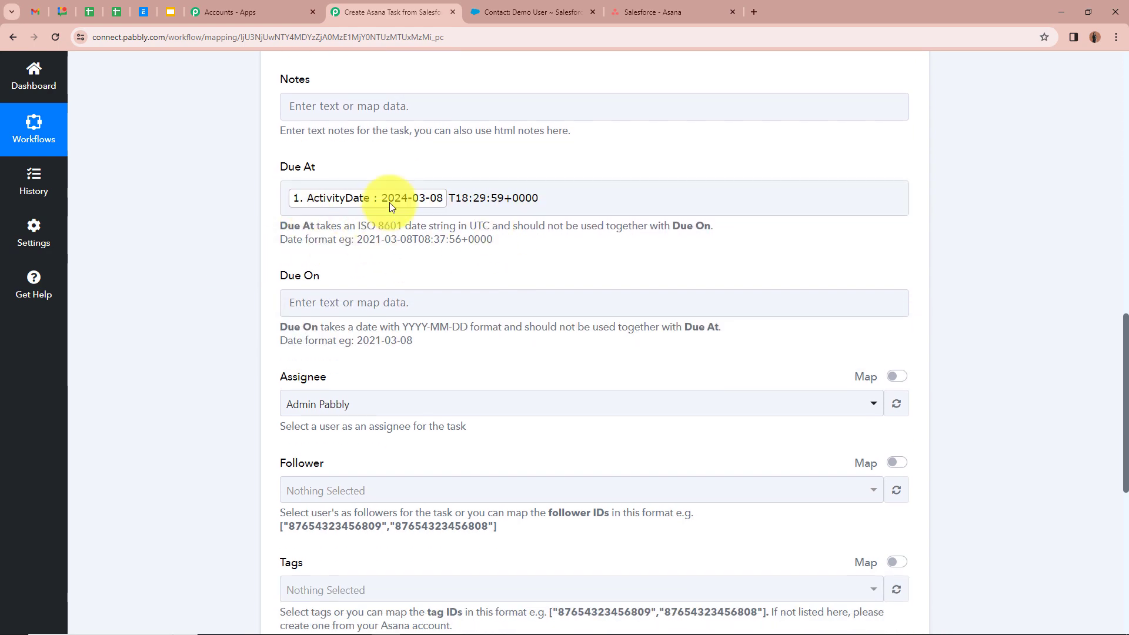
{"action": "scroll", "coordinate": [277, 240], "scroll_direction": "down", "scroll_amount": 3}
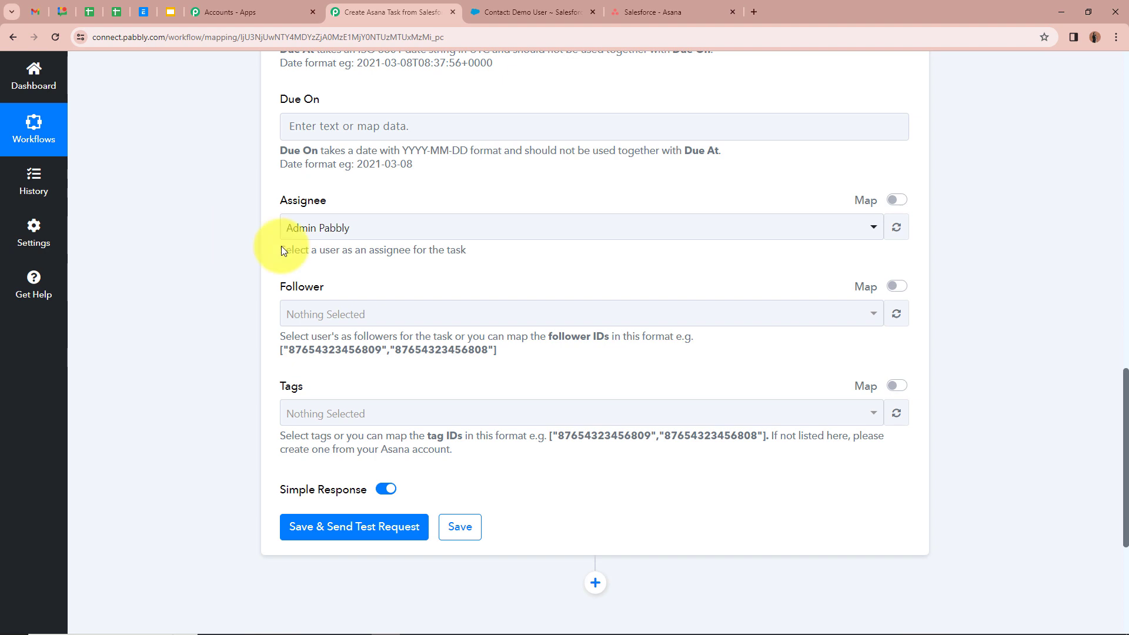
{"action": "left_click", "coordinate": [306, 229]}
{"action": "left_click", "coordinate": [322, 296]}
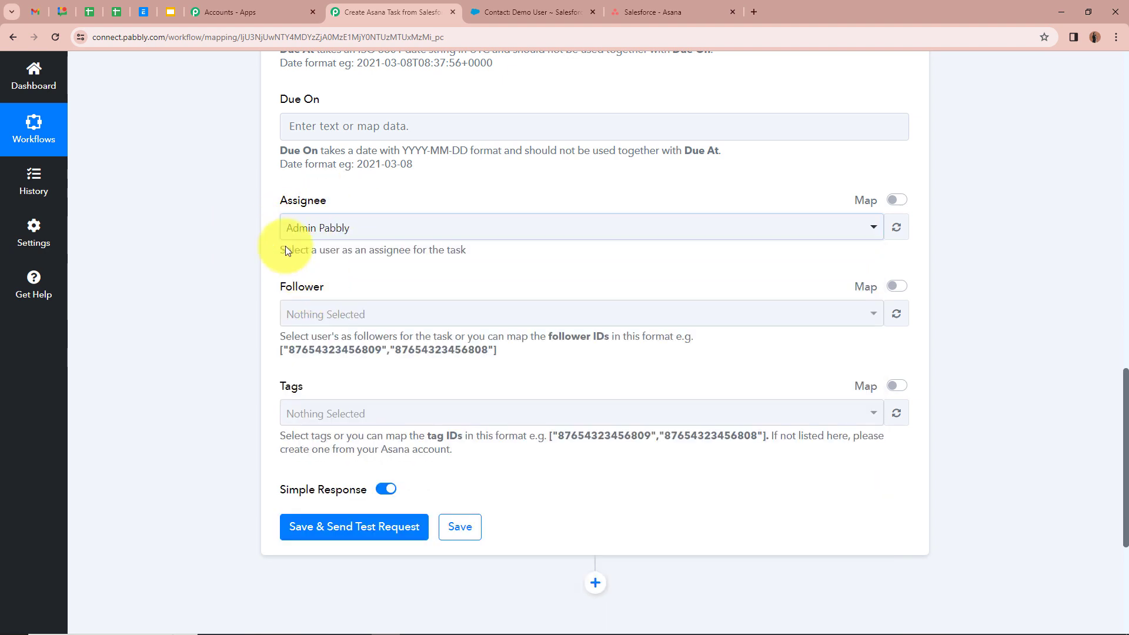
Save the Asana action, send a test request, and review the response received.
{"action": "scroll", "coordinate": [256, 256], "scroll_direction": "down", "scroll_amount": 2}
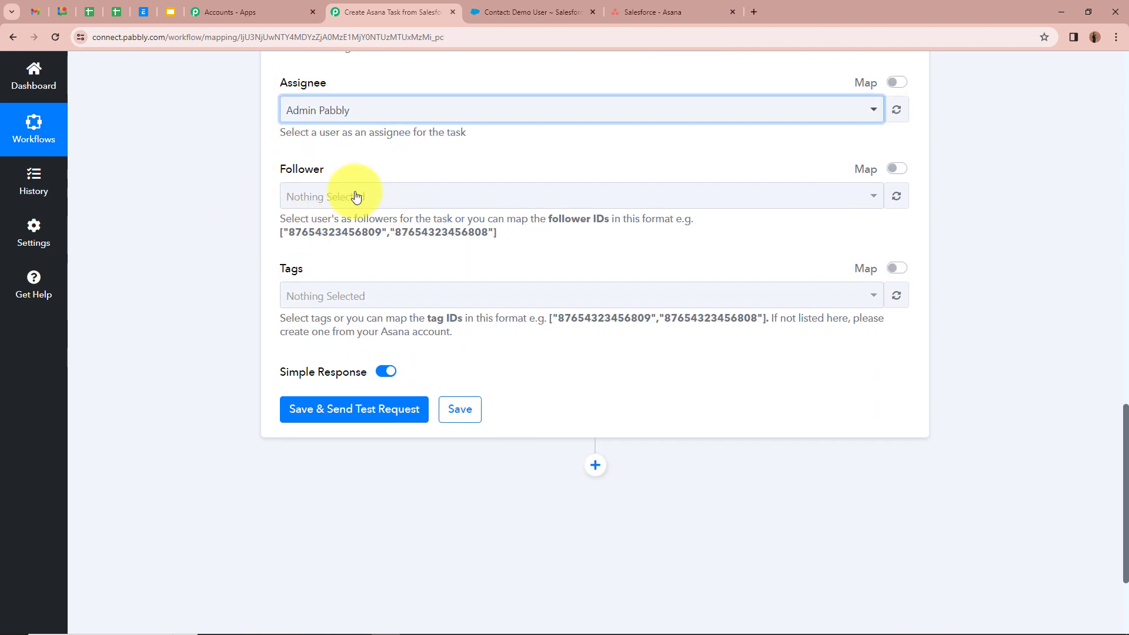
{"action": "scroll", "coordinate": [259, 277], "scroll_direction": "up", "scroll_amount": 4}
{"action": "scroll", "coordinate": [261, 270], "scroll_direction": "down", "scroll_amount": 4}
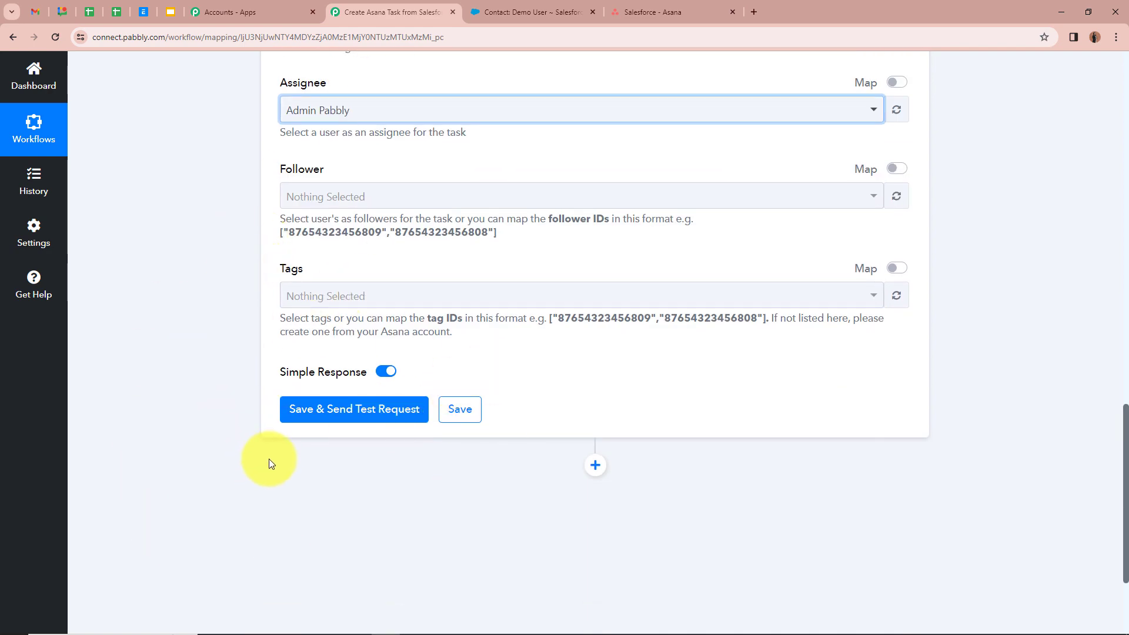
{"action": "left_click", "coordinate": [377, 408]}
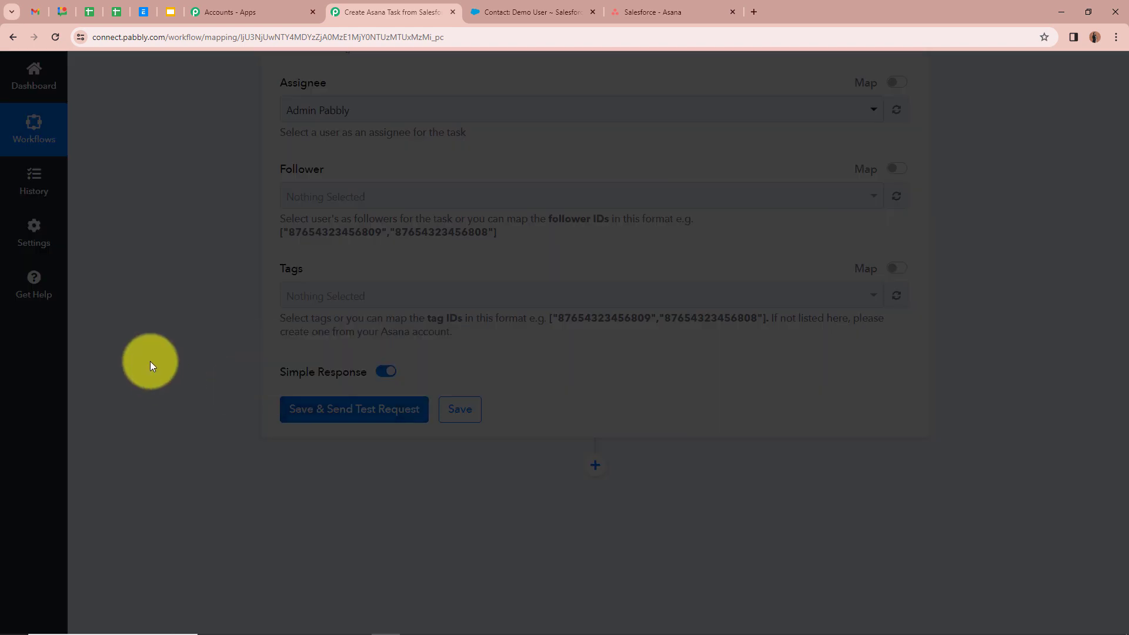
{"action": "scroll", "coordinate": [839, 453], "scroll_direction": "down", "scroll_amount": 7}
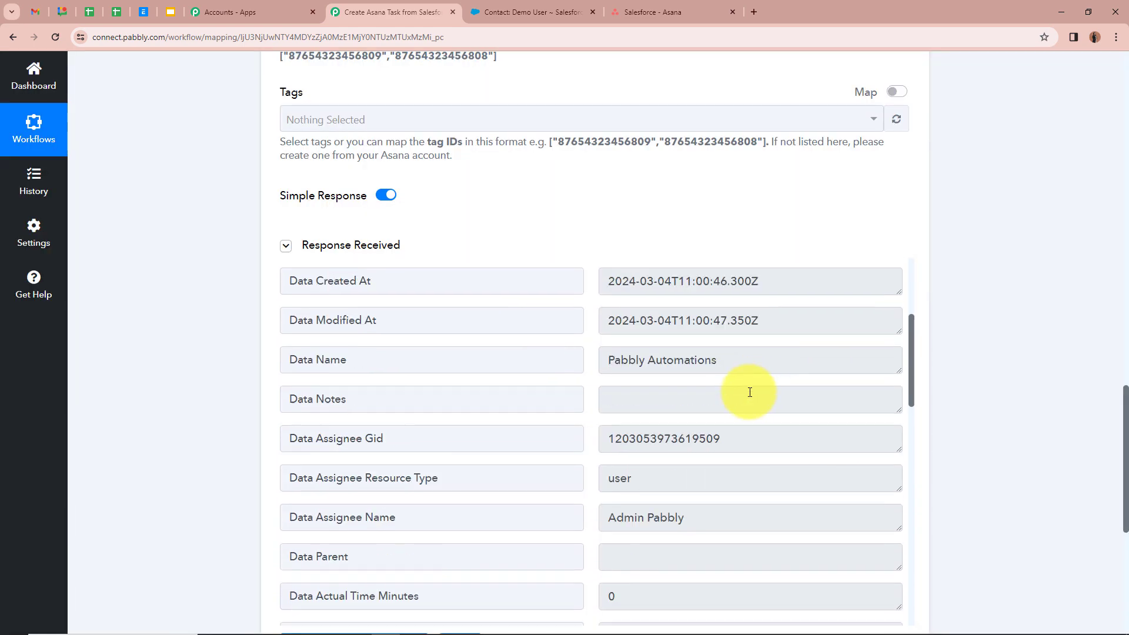
Switch to Asana and check the Salesforce project's task list for the Pabbly Automations task, its assignee and due date.
{"action": "scroll", "coordinate": [746, 391], "scroll_direction": "up", "scroll_amount": 8}
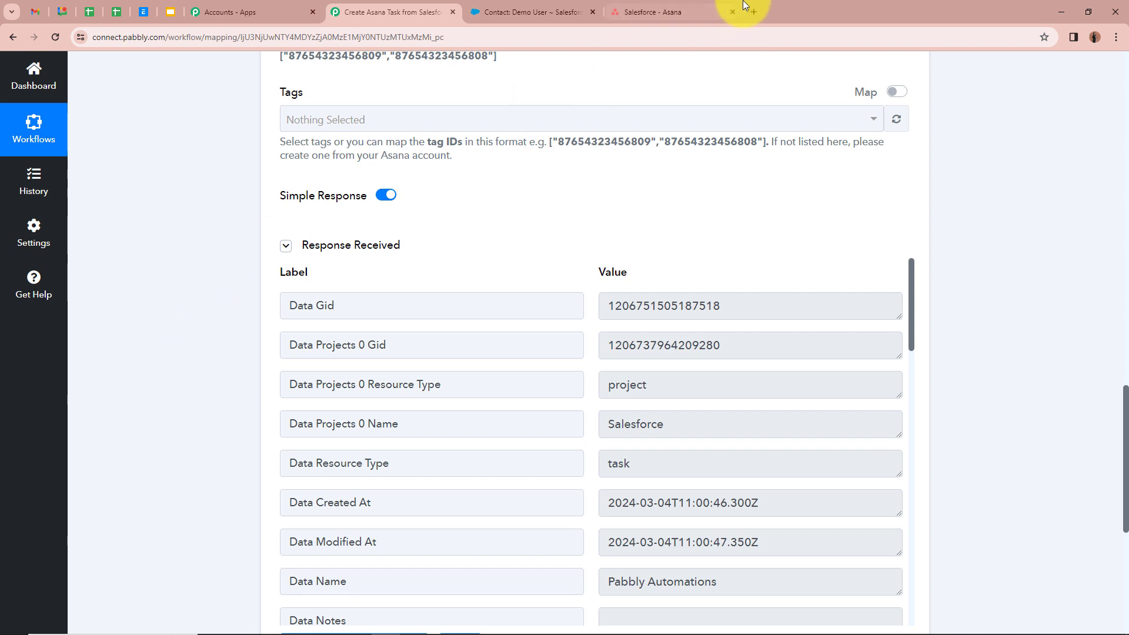
{"action": "left_click", "coordinate": [670, 12]}
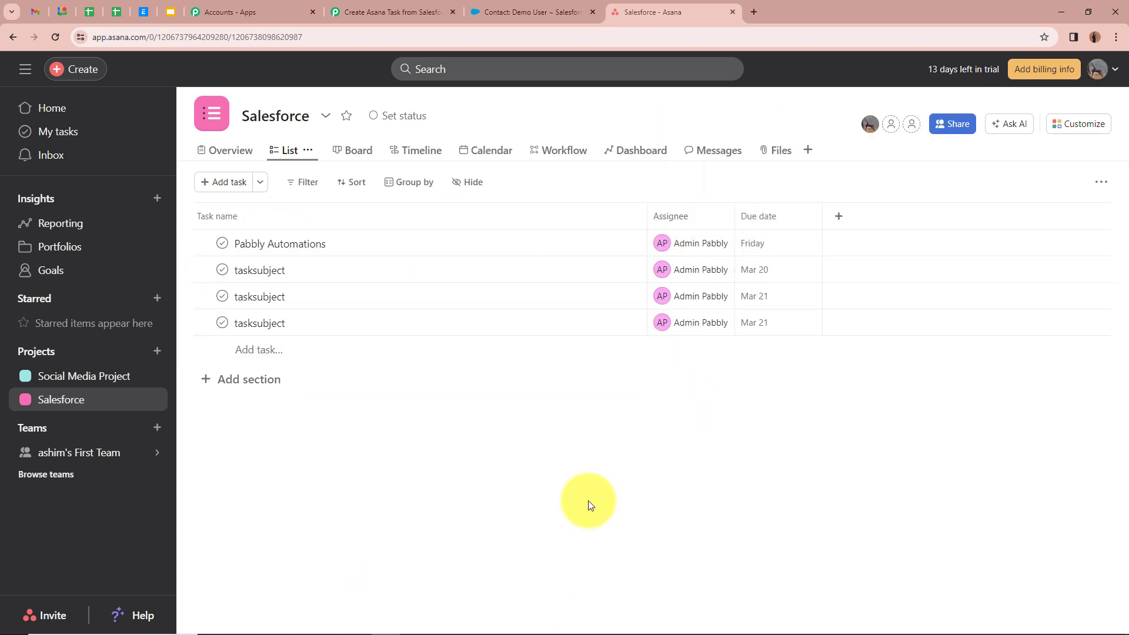
Return to Pabbly Connect and review the Salesforce New Task trigger's settings and captured response, then collapse the trigger.
{"action": "left_click", "coordinate": [393, 12]}
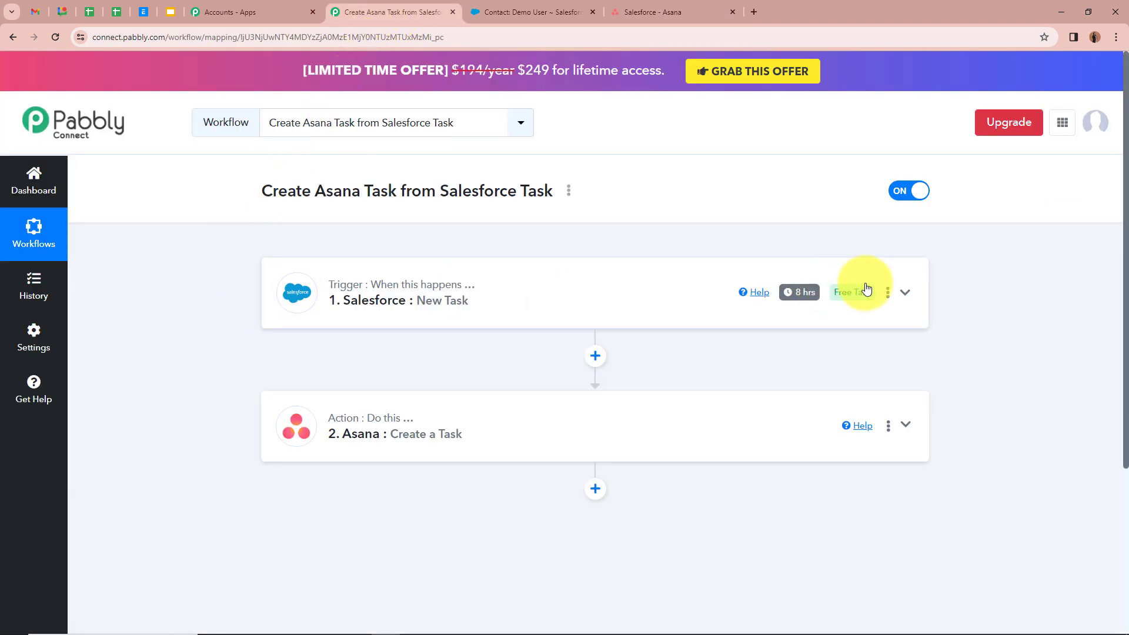
{"action": "left_click", "coordinate": [906, 294]}
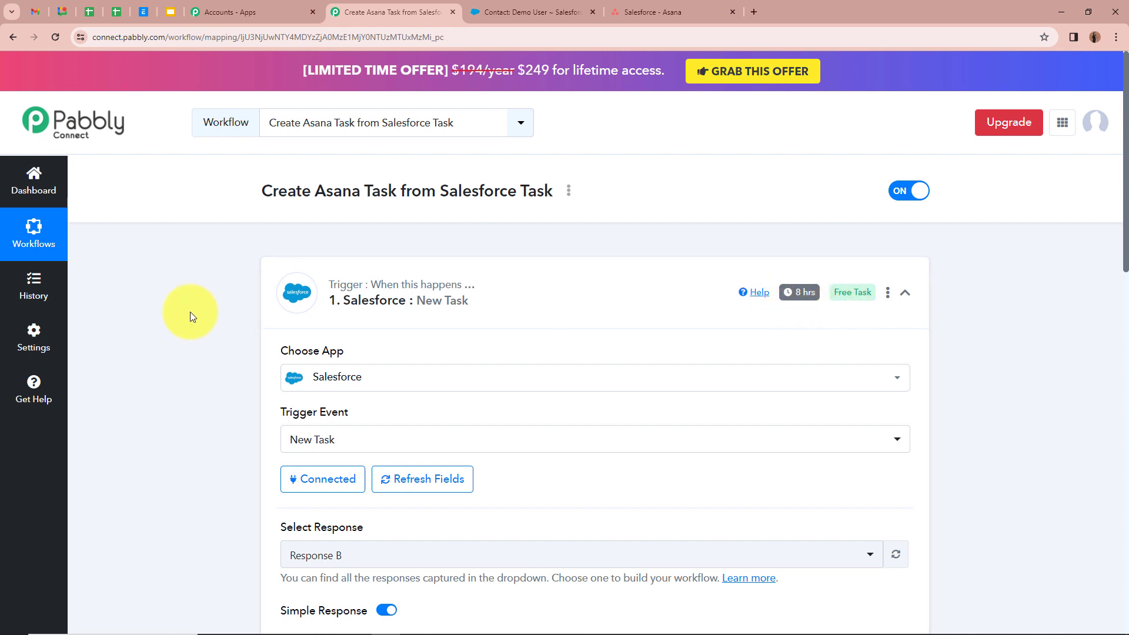
{"action": "scroll", "coordinate": [189, 312], "scroll_direction": "down", "scroll_amount": 3}
{"action": "scroll", "coordinate": [378, 469], "scroll_direction": "down", "scroll_amount": 4}
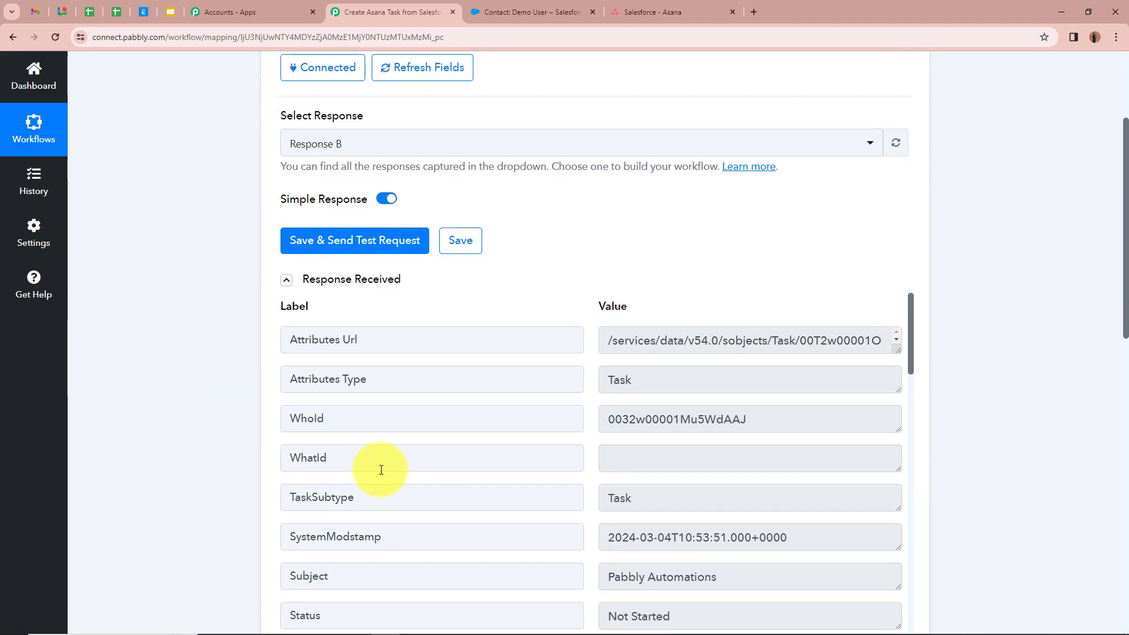
{"action": "scroll", "coordinate": [559, 259], "scroll_direction": "up", "scroll_amount": 8}
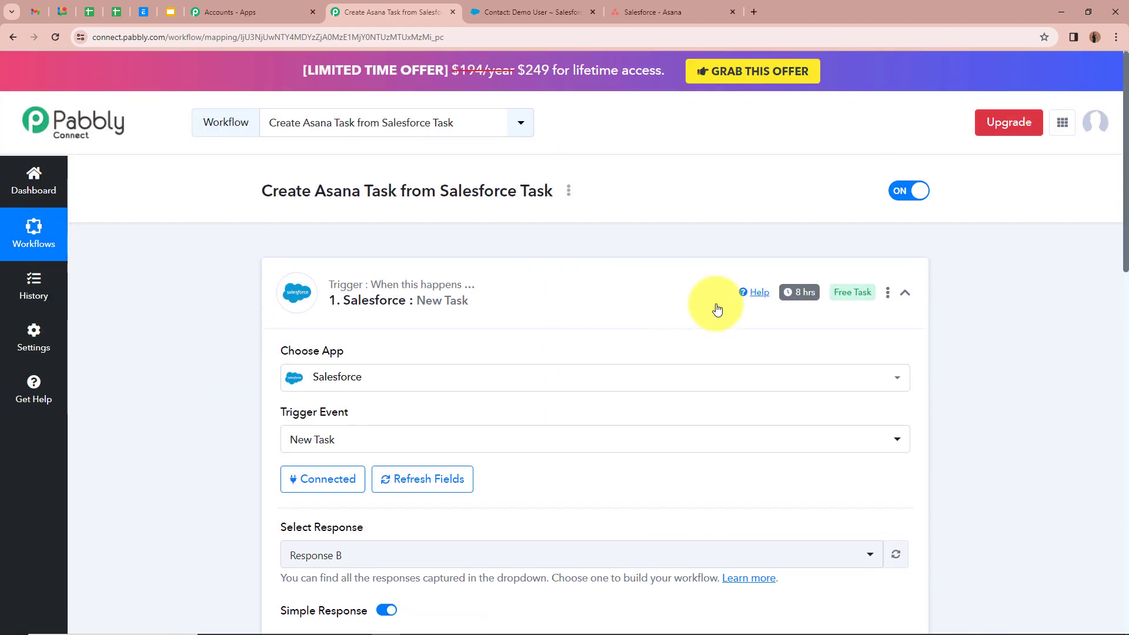
{"action": "left_click", "coordinate": [824, 310]}
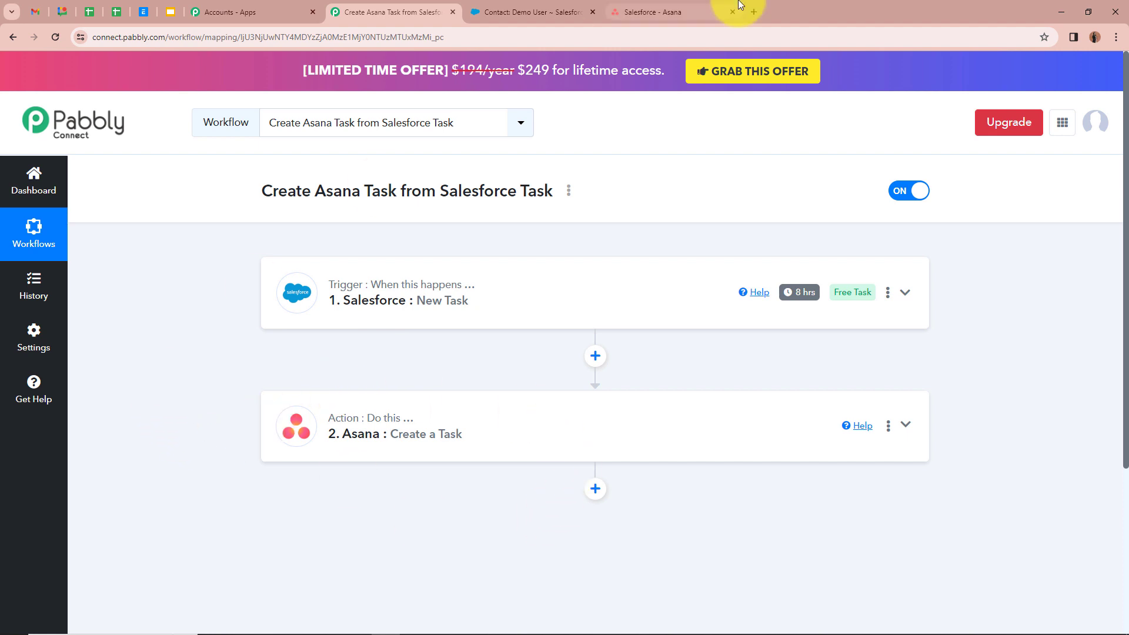
{"action": "left_click", "coordinate": [705, 12]}
{"action": "left_click", "coordinate": [532, 12]}
{"action": "left_click", "coordinate": [347, 18]}
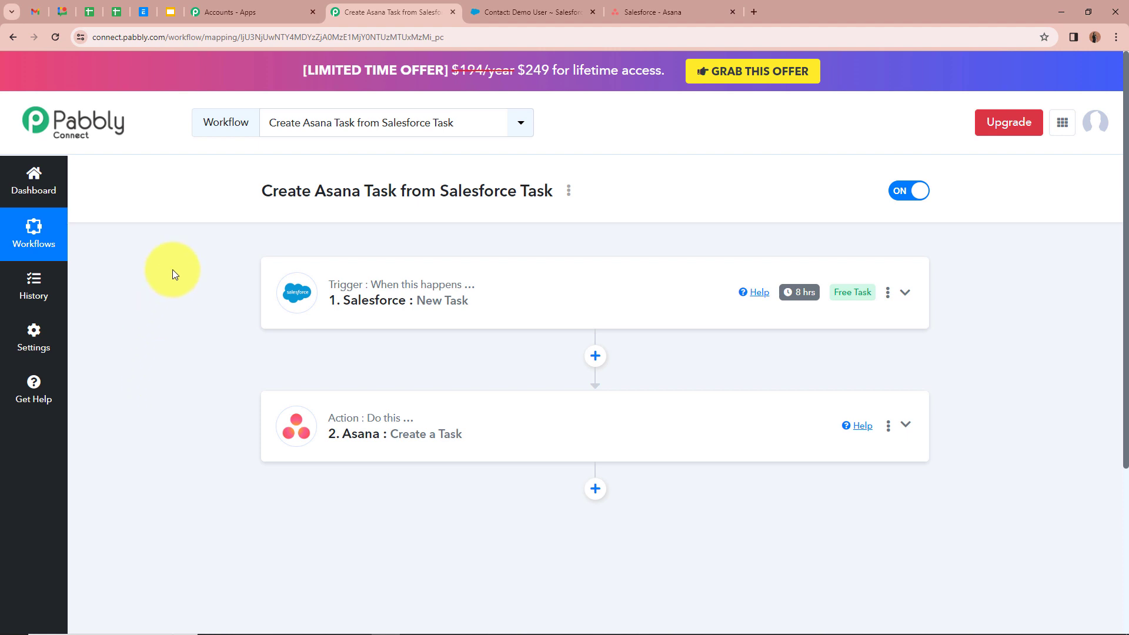
{"action": "left_click_drag", "start_coordinate": [264, 190], "coordinate": [555, 191]}
{"action": "left_click", "coordinate": [136, 292]}
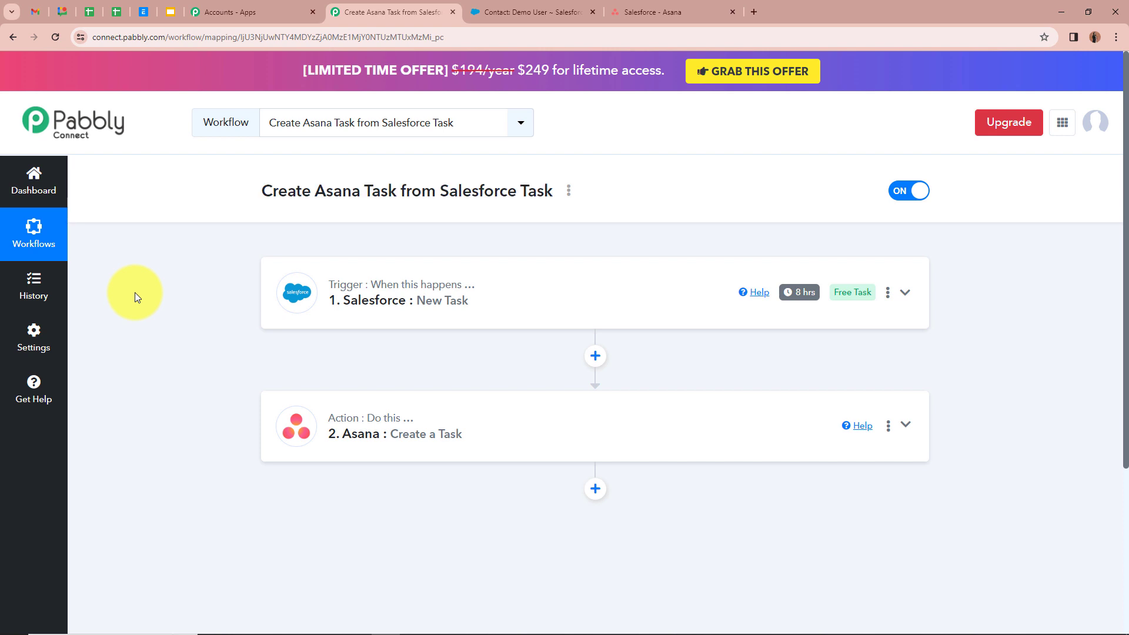